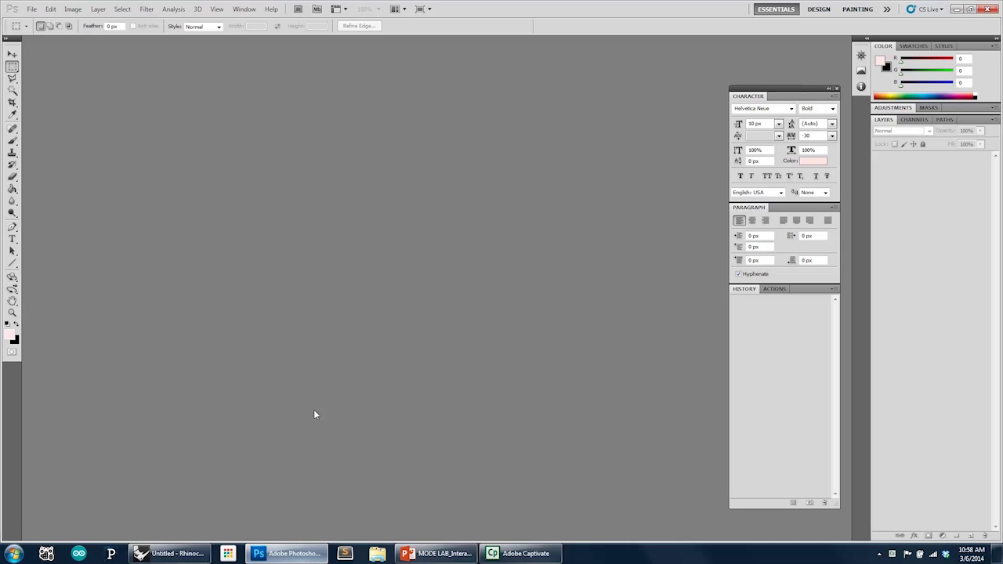
Step: Open the blocks.jpg photo of grey cubes from the Tutorials folder in Photoshop
left_click(32, 9)
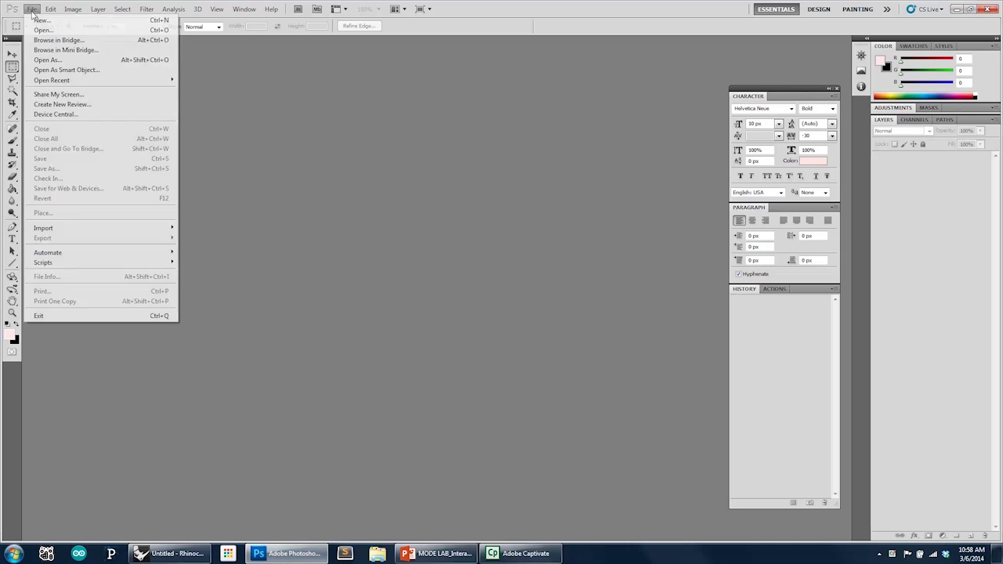
left_click(39, 30)
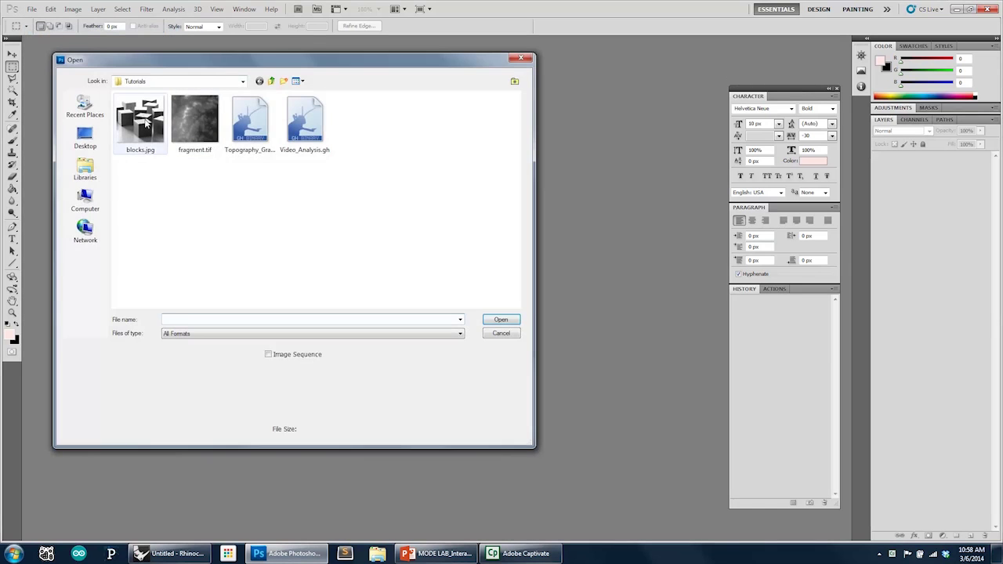
double_click(140, 117)
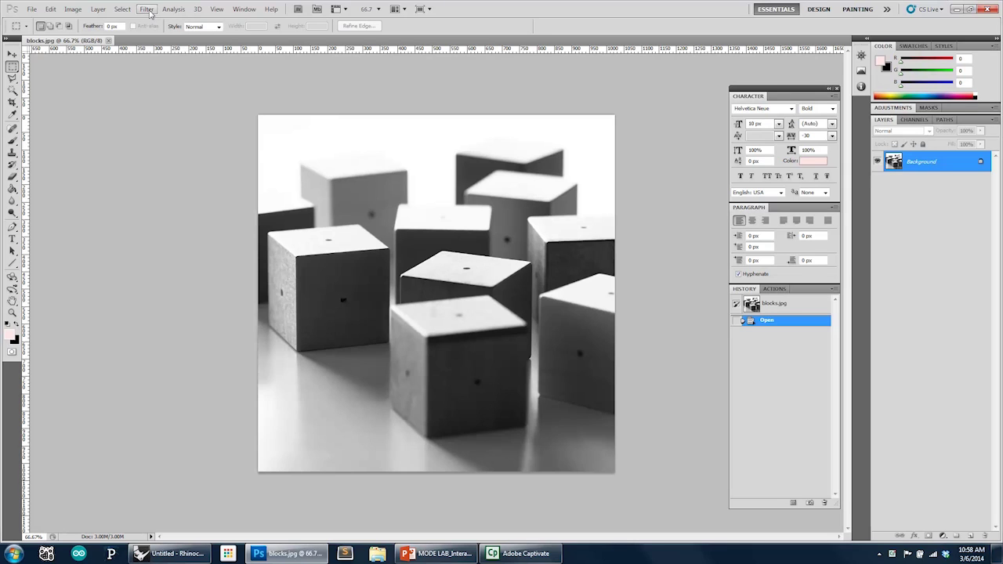
left_click(149, 10)
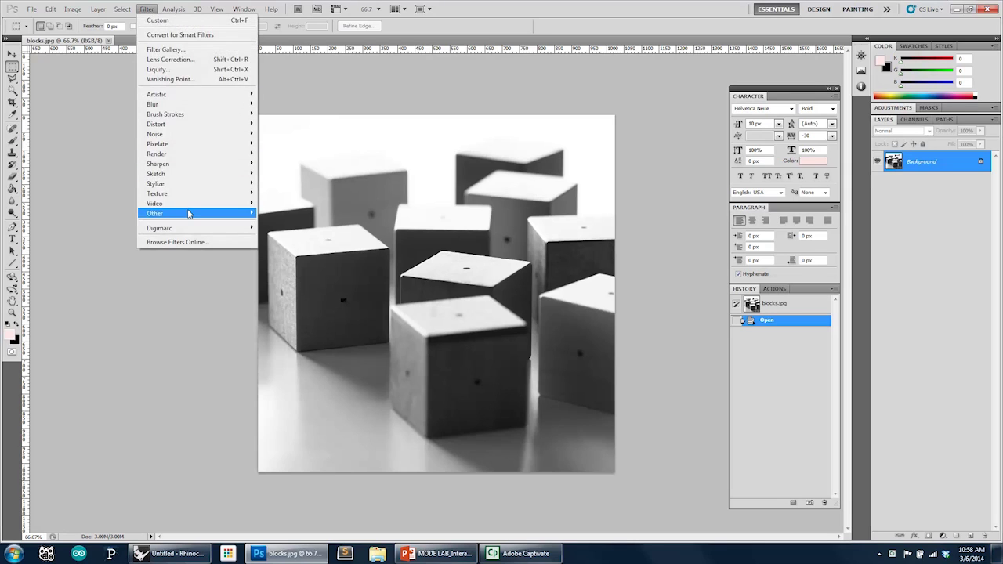
Step: Bring up the Custom convolution filter under Filter > Other and nudge its dialog aside
mouse_move(189, 214)
left_click(120, 215)
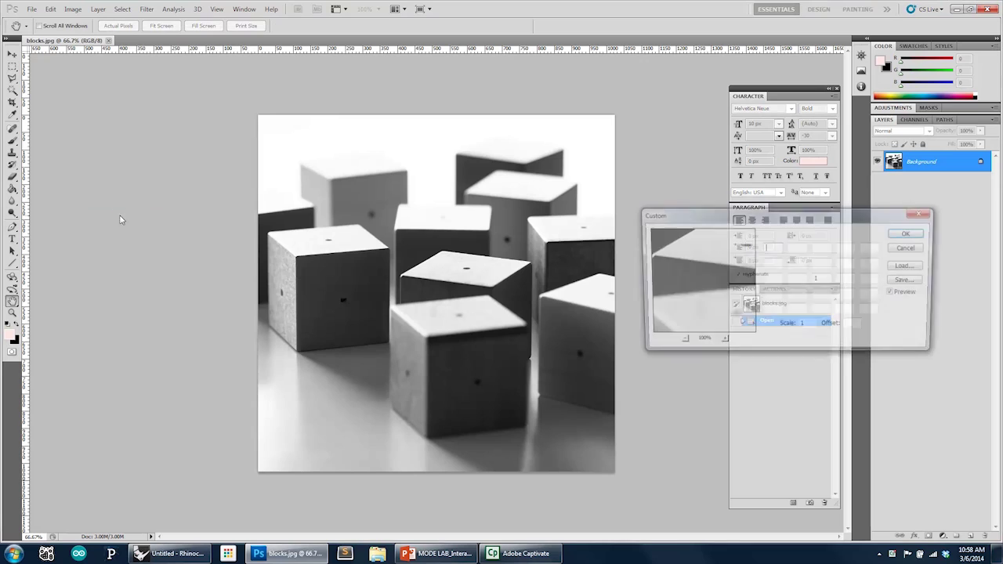
left_click_drag(785, 219, 796, 217)
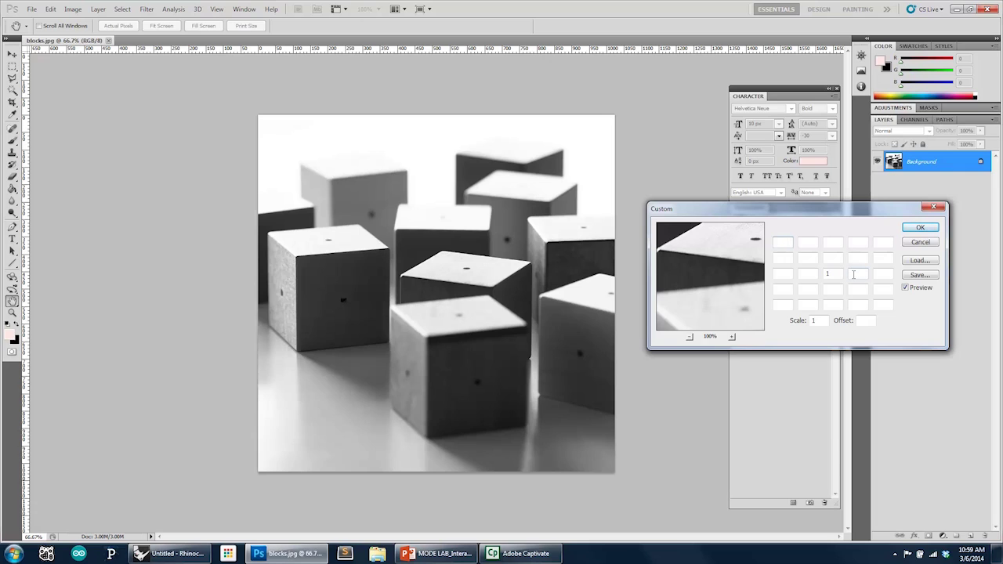
Step: Enter 1 right of centre and -1 left of centre, clearing the centre cell
type("1")
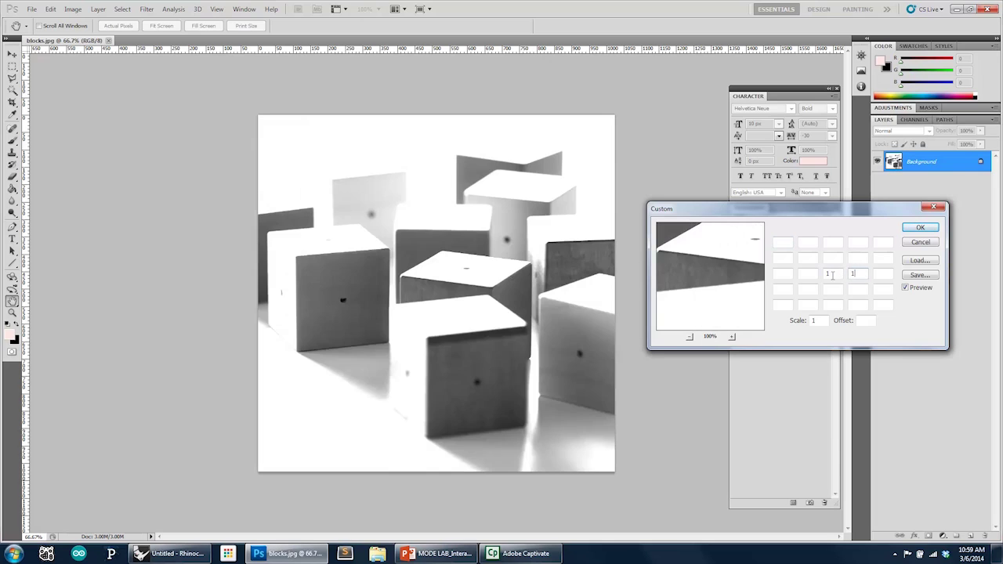
left_click(814, 273)
type("-1")
key("Tab")
key("BackSpace")
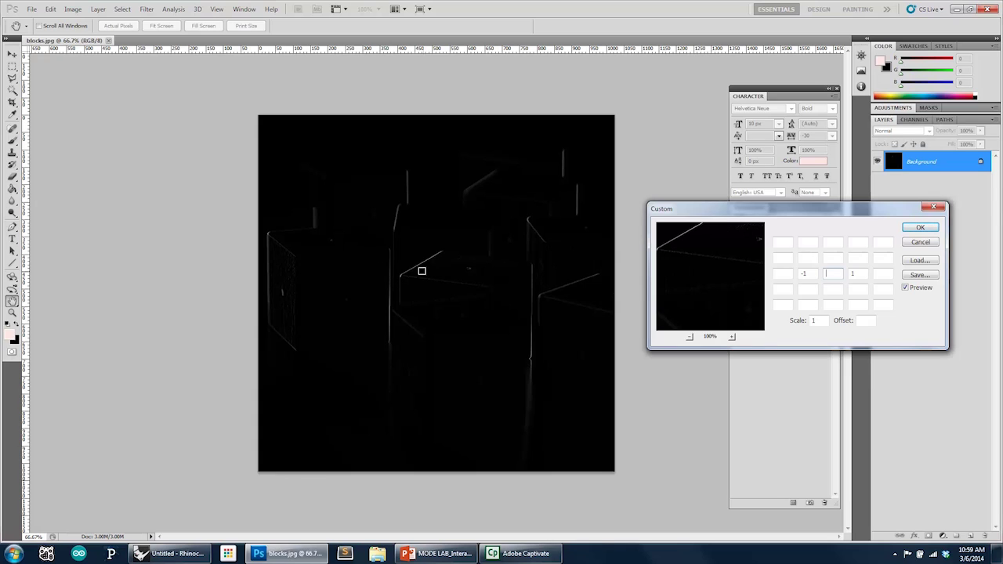
Step: Put 1 above centre and clear the earlier left and right values
left_click(839, 258)
type("1")
double_click(805, 273)
key("BackSpace")
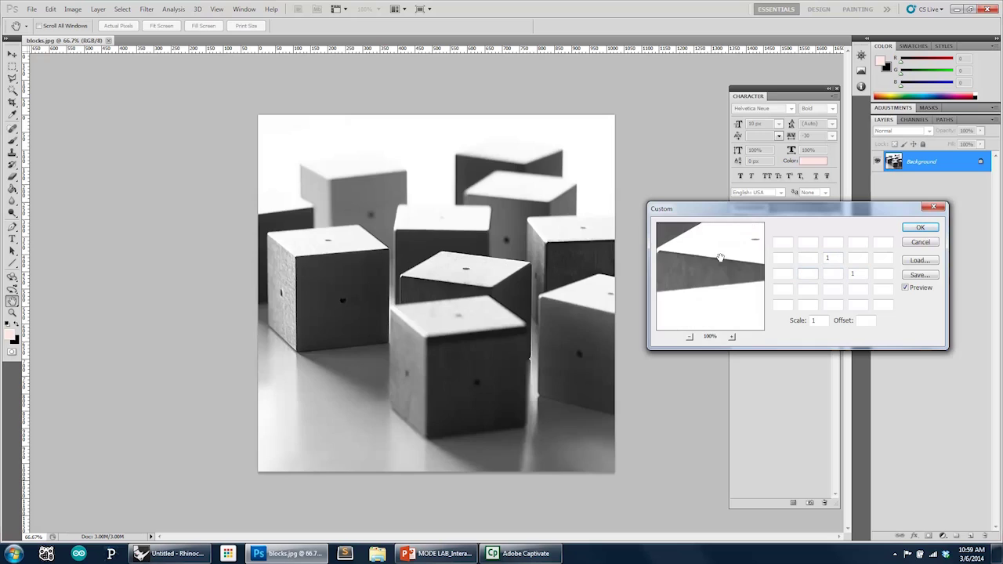
double_click(856, 274)
key("BackSpace")
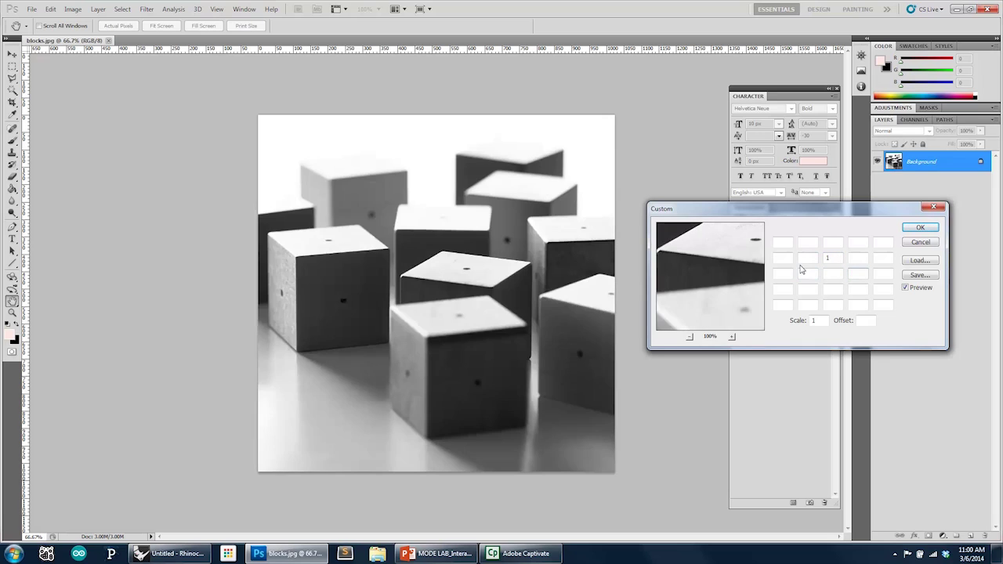
Step: Enter -1 below centre and 1 left of centre in the kernel
left_click(830, 289)
type("-1")
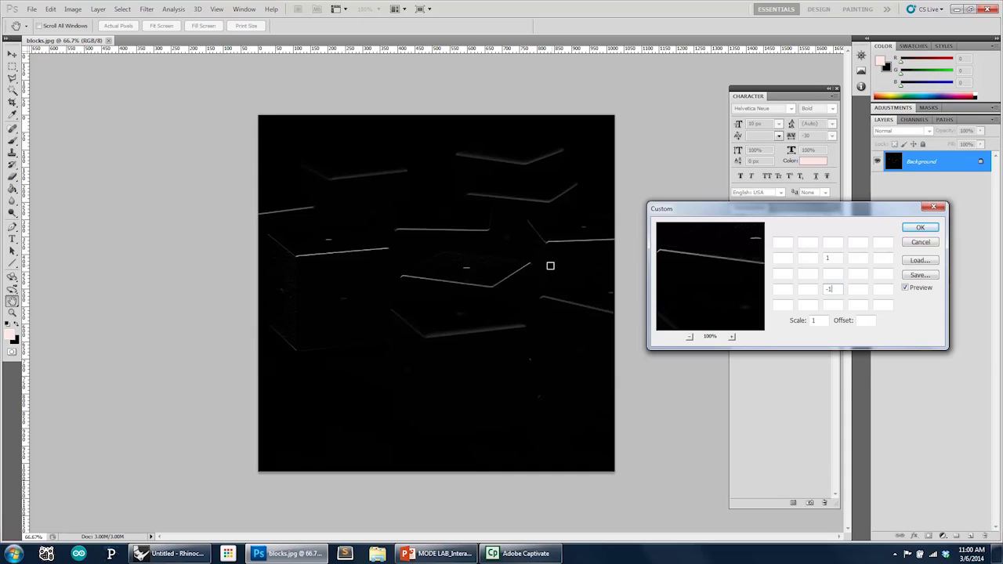
left_click(807, 273)
type("1")
left_click(855, 273)
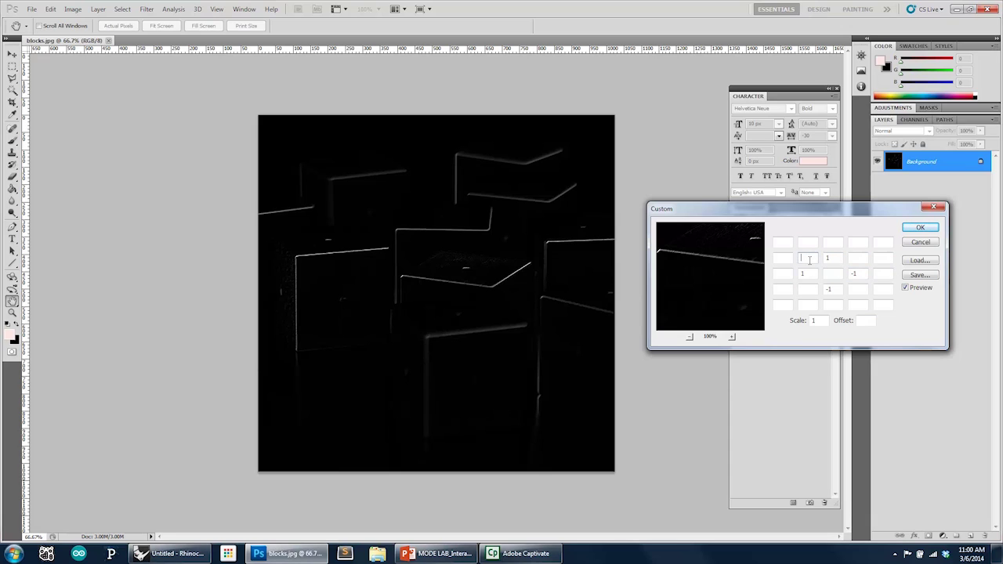
Step: Enter -1 in the lower-right inner kernel cell and set the Offset to 128
left_click(866, 289)
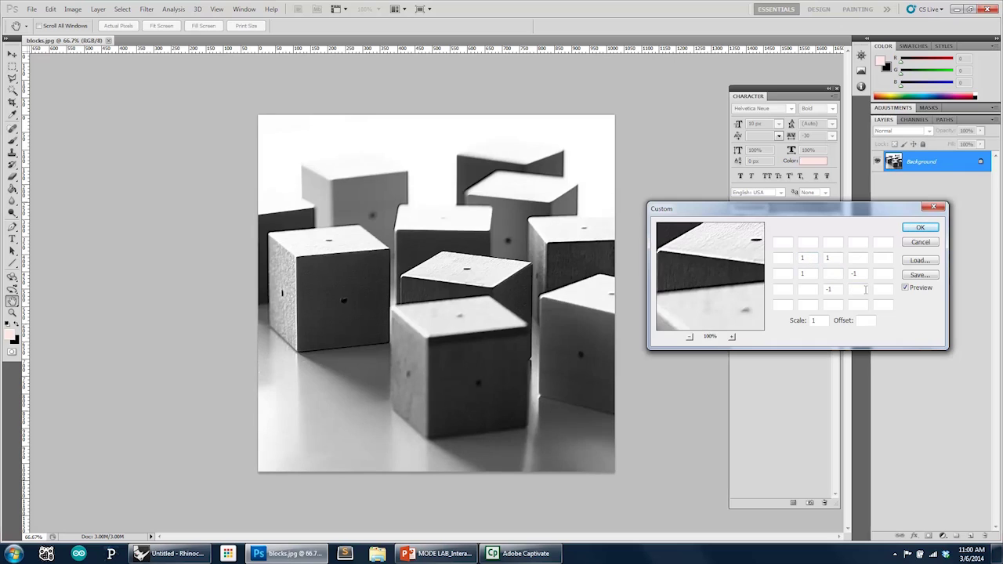
type("-1")
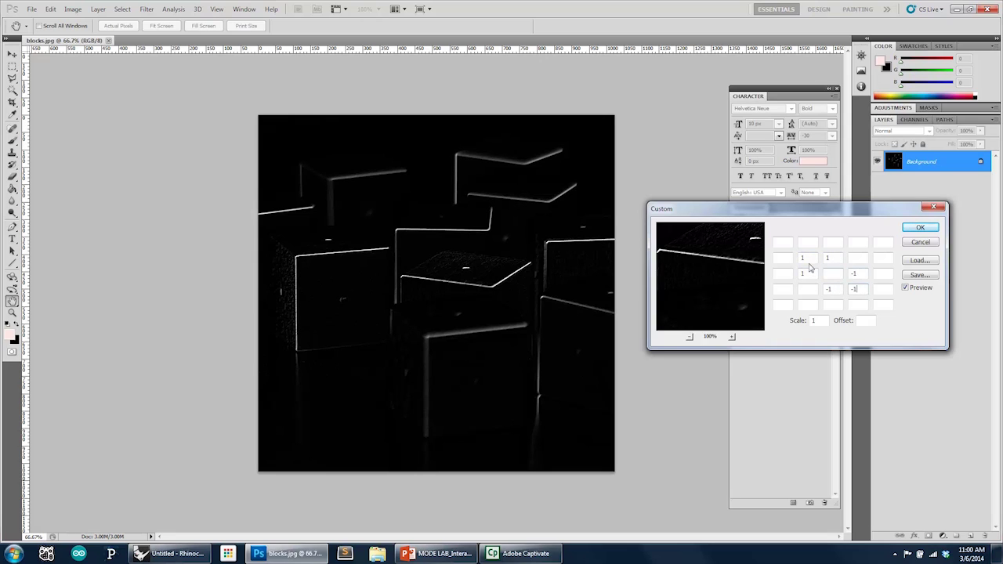
left_click(854, 288)
type("-1")
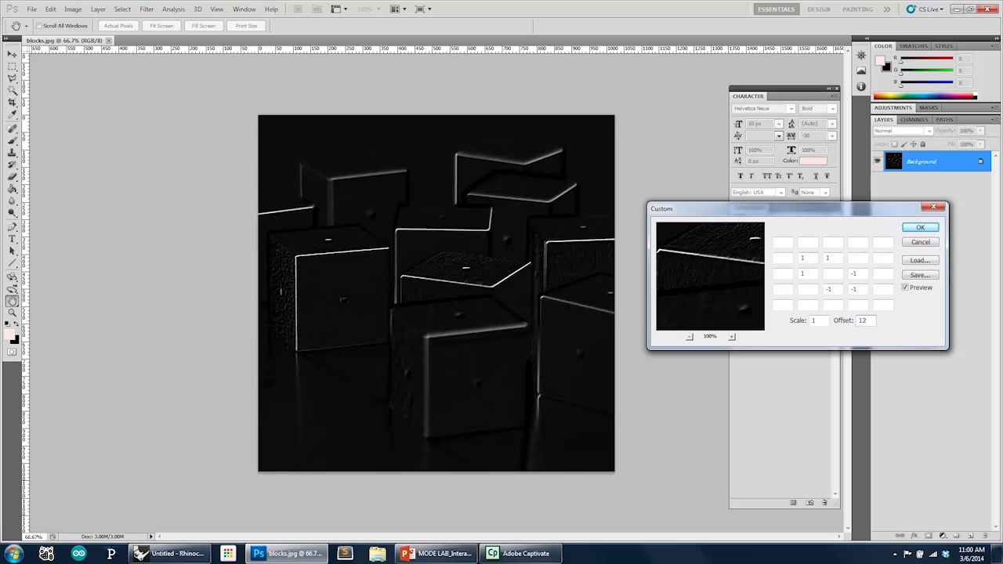
type("8")
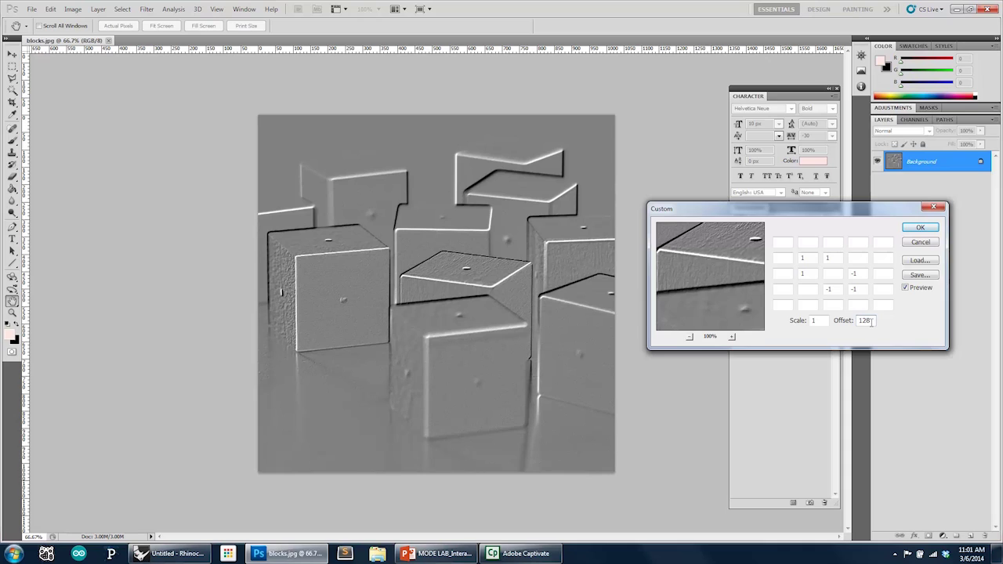
left_click(811, 274)
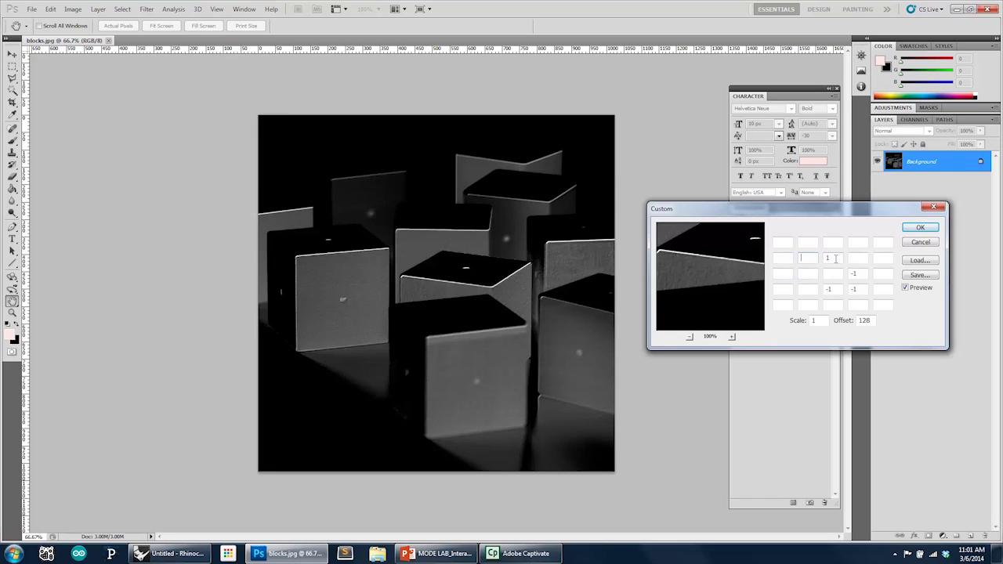
Step: Clear the emboss values from the kernel and delete the 128 Offset
left_click(836, 259)
double_click(853, 273)
key("BackSpace")
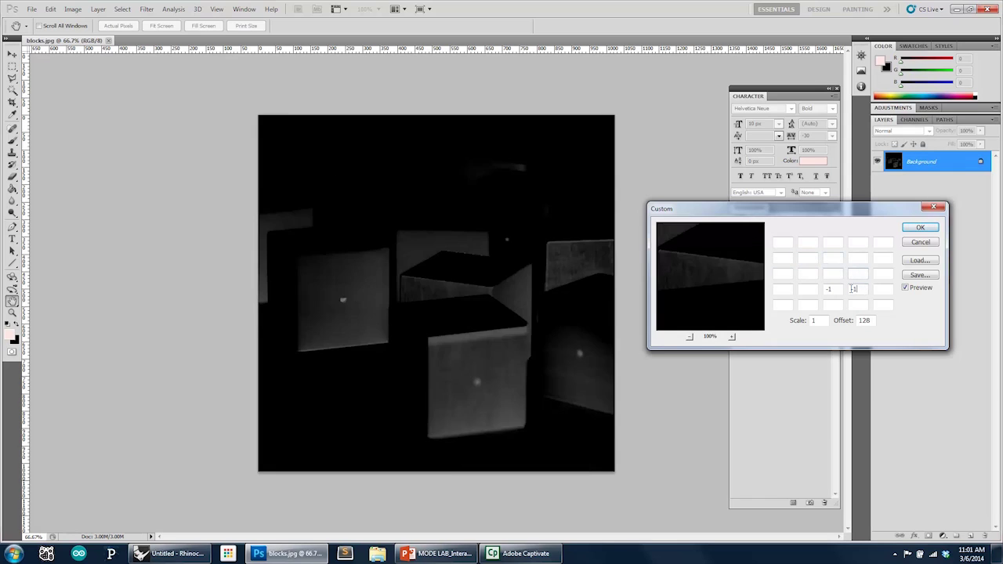
double_click(832, 289)
key("BackSpace")
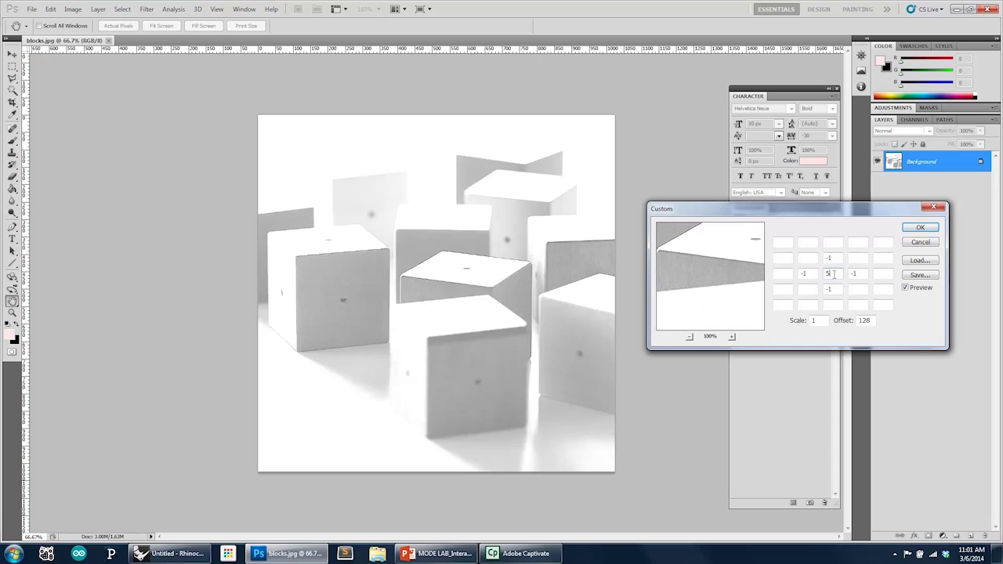
key("Tab")
key("BackSpace")
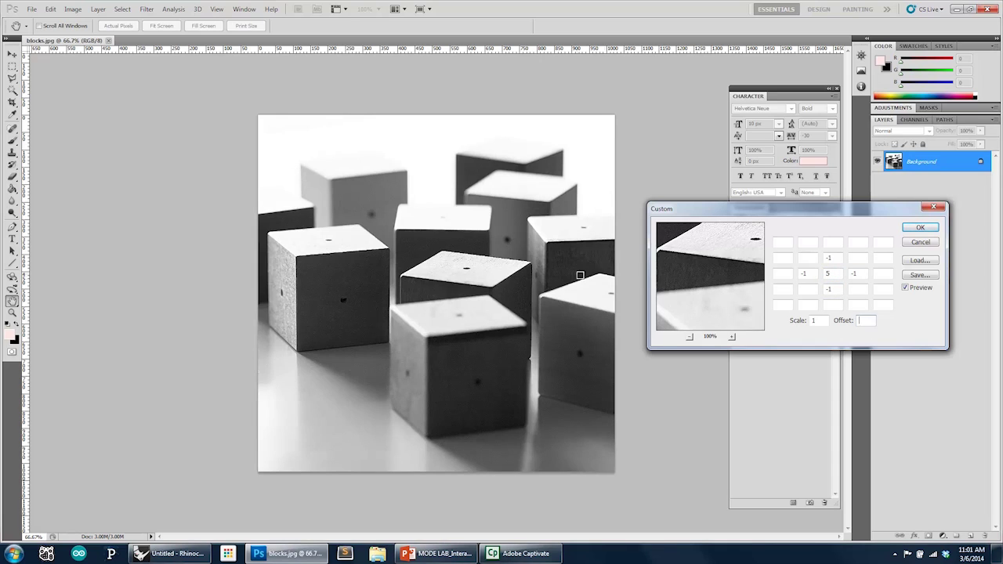
Step: Toggle the filter Preview off and on to compare the sharpen result
left_click(906, 289)
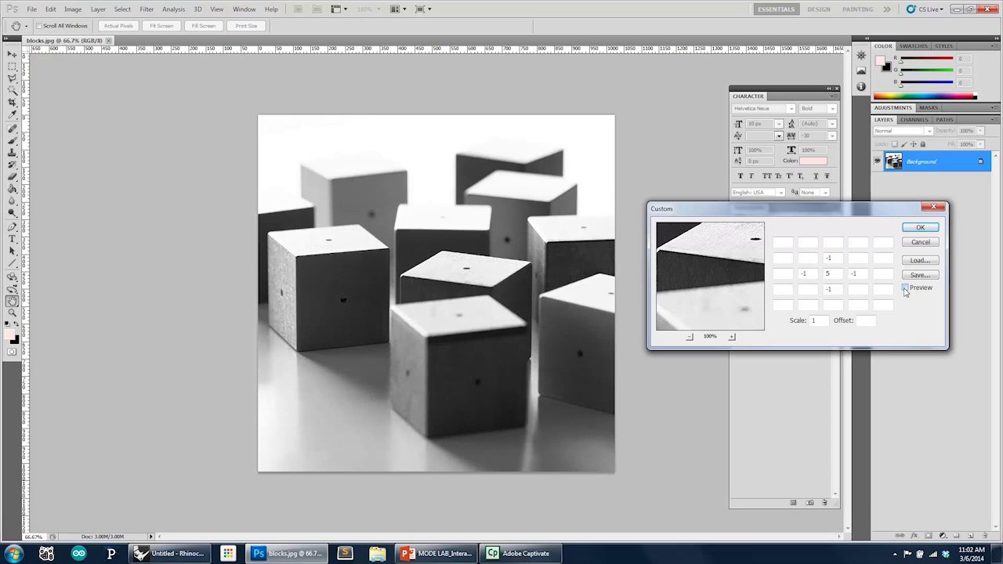
left_click(906, 288)
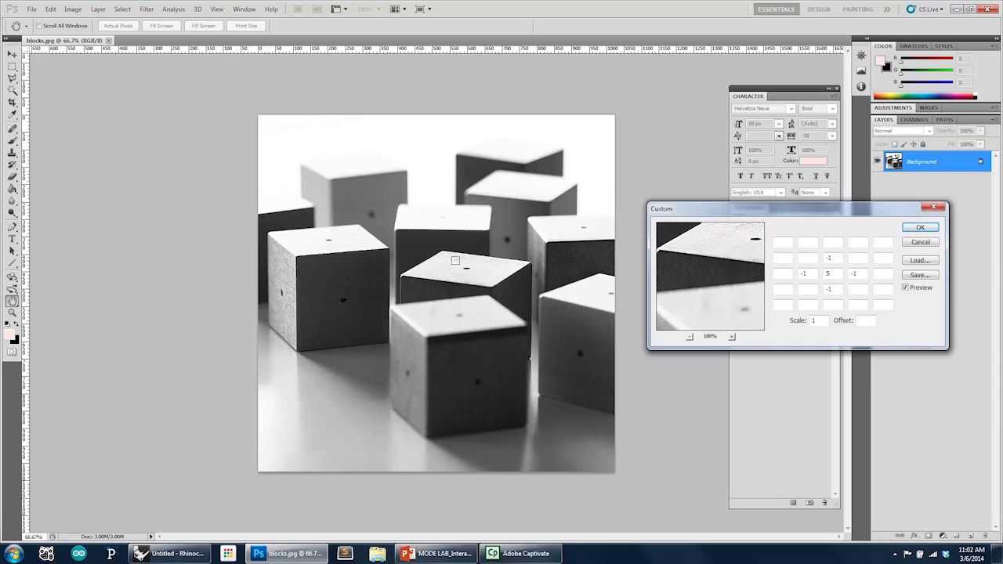
left_click(906, 289)
left_click(906, 289)
left_click(906, 289)
Step: Cancel the Custom filter and maximise the Grasshopper editor in Rhino
left_click(921, 243)
left_click(174, 553)
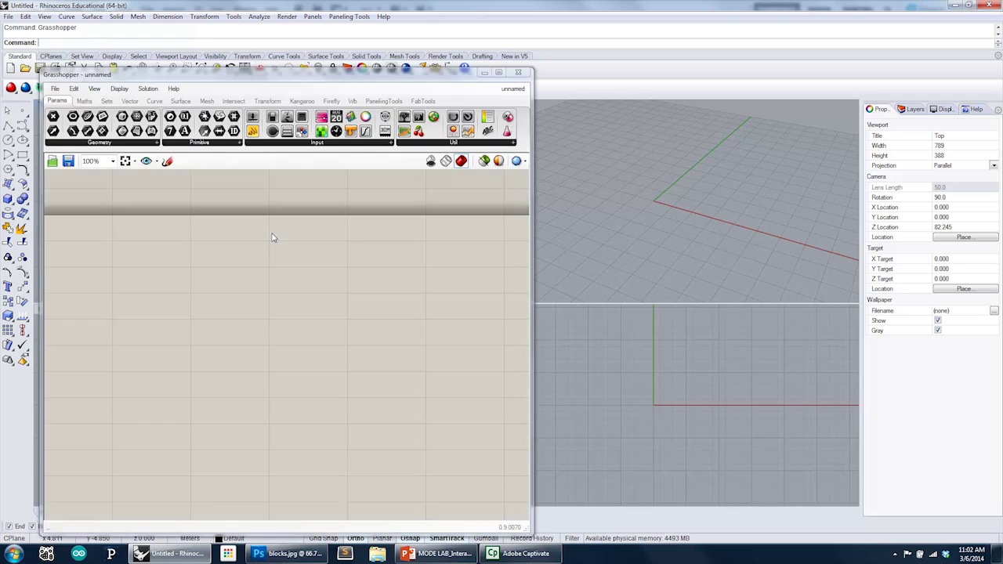
left_click(499, 72)
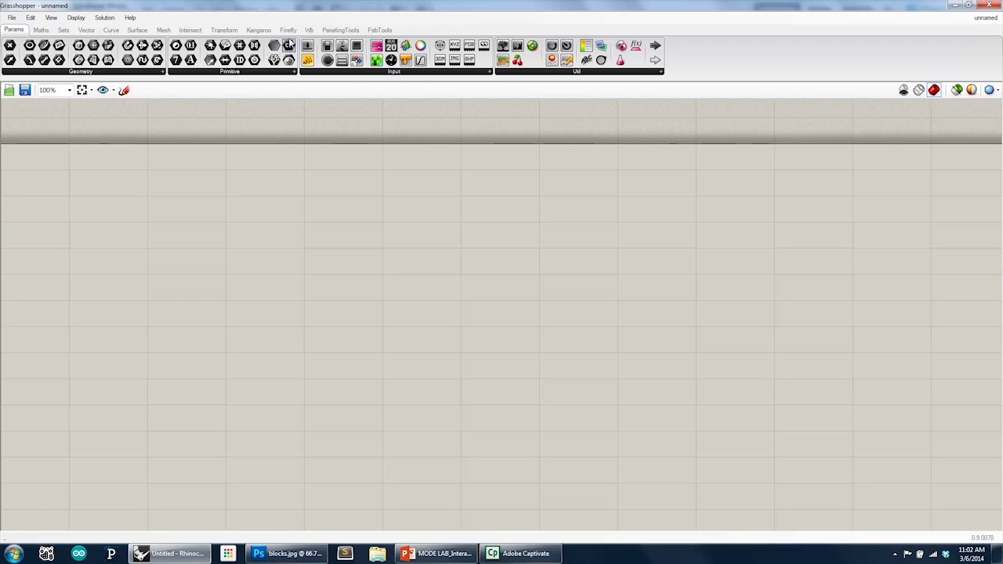
Step: Browse the Firefly component panels and place a Load Bitmap component on the canvas
left_click(288, 31)
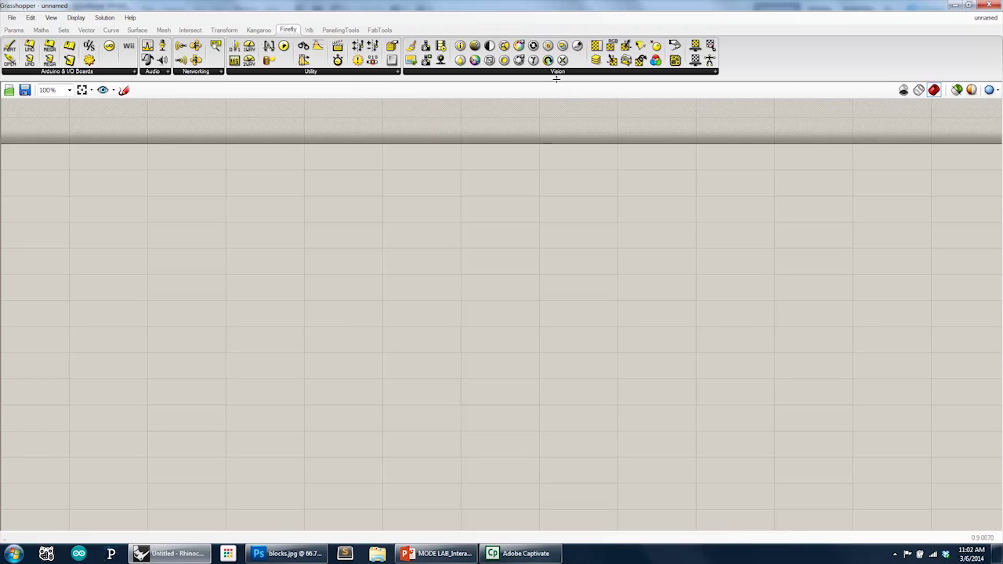
left_click(503, 73)
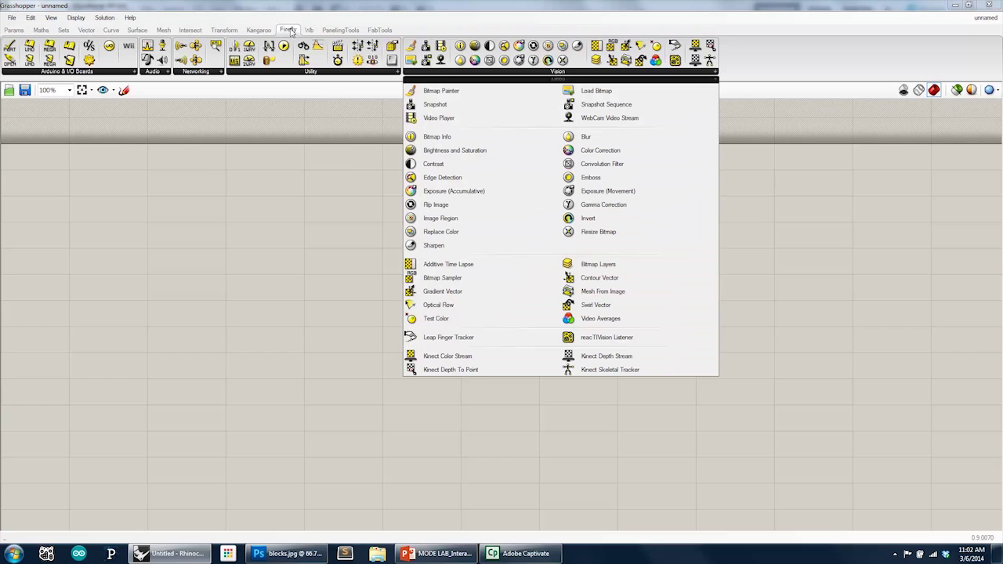
left_click(123, 73)
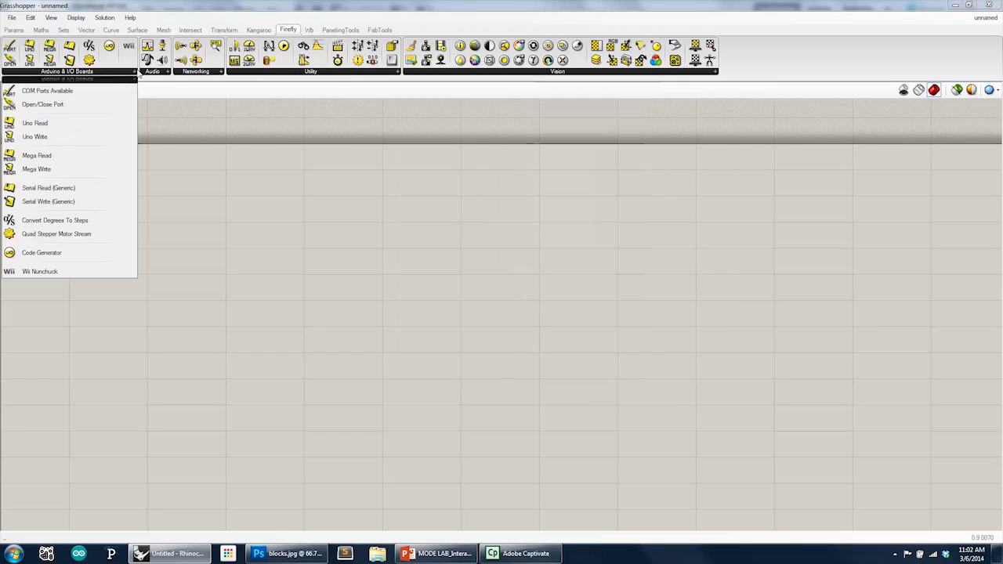
left_click(160, 73)
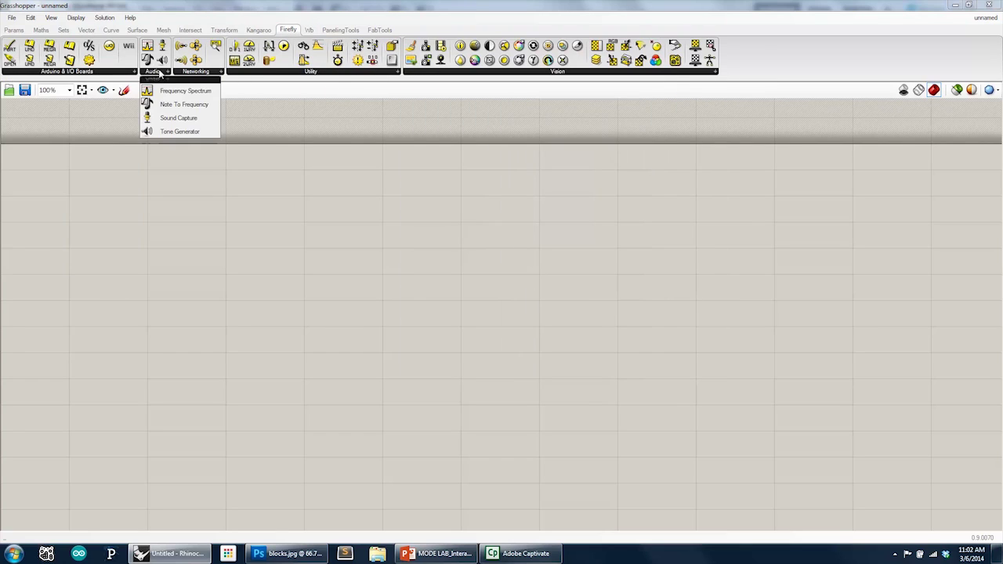
left_click(418, 74)
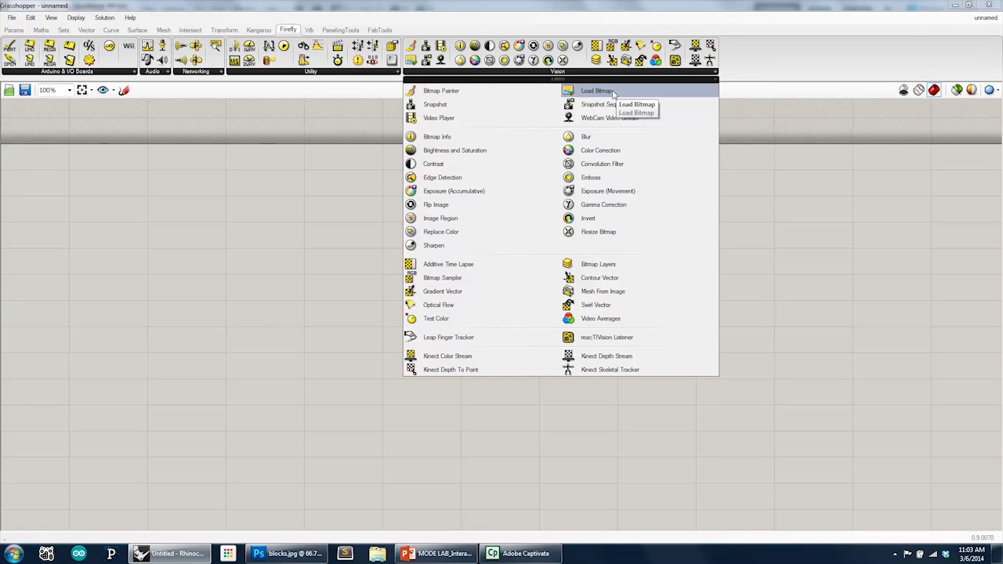
left_click_drag(612, 91, 326, 313)
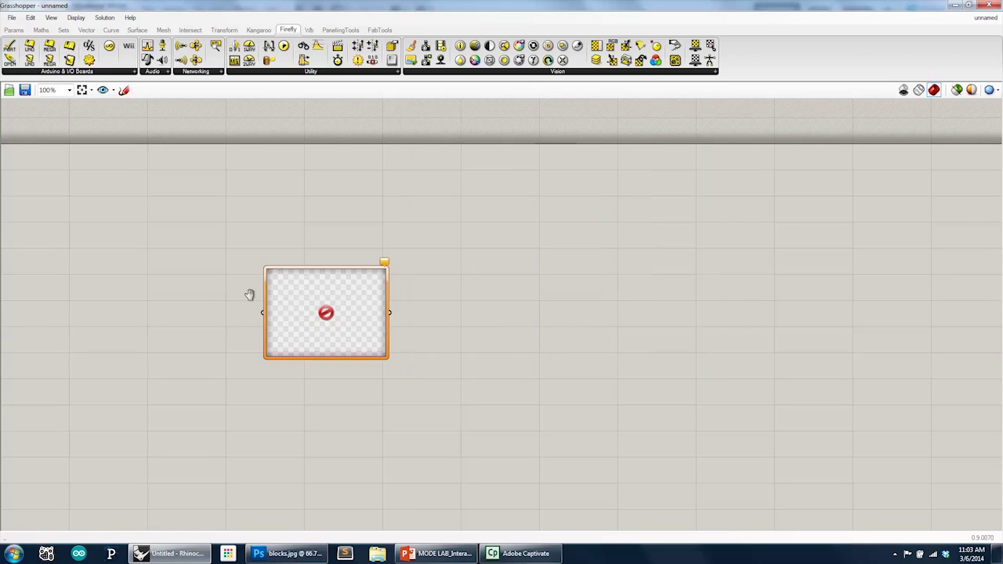
Step: Centre the Load Bitmap component in view and show the Params Primitive parameter list
right_click_drag(250, 294, 410, 282)
scroll(414, 275, "up", 3)
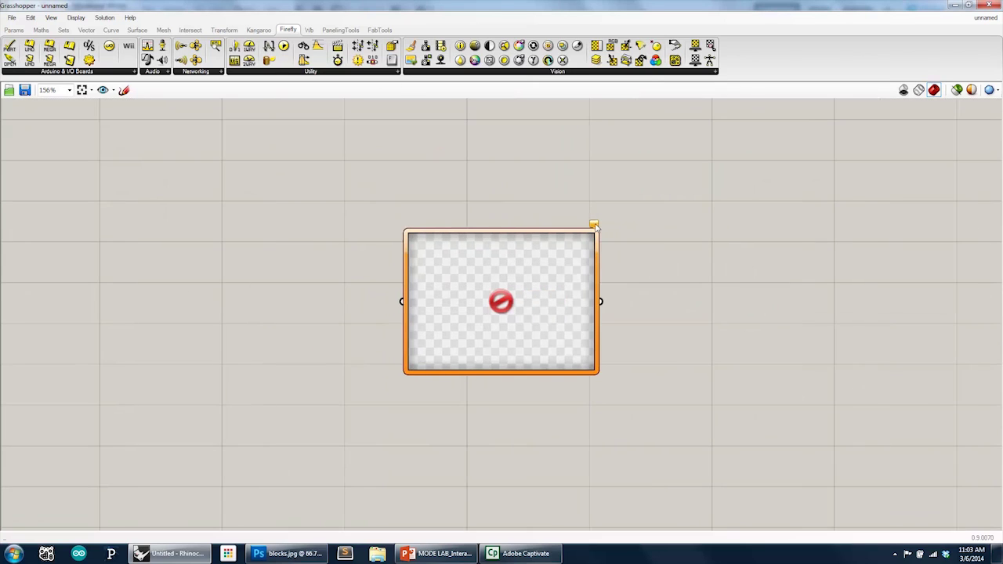
mouse_move(595, 227)
left_click(13, 29)
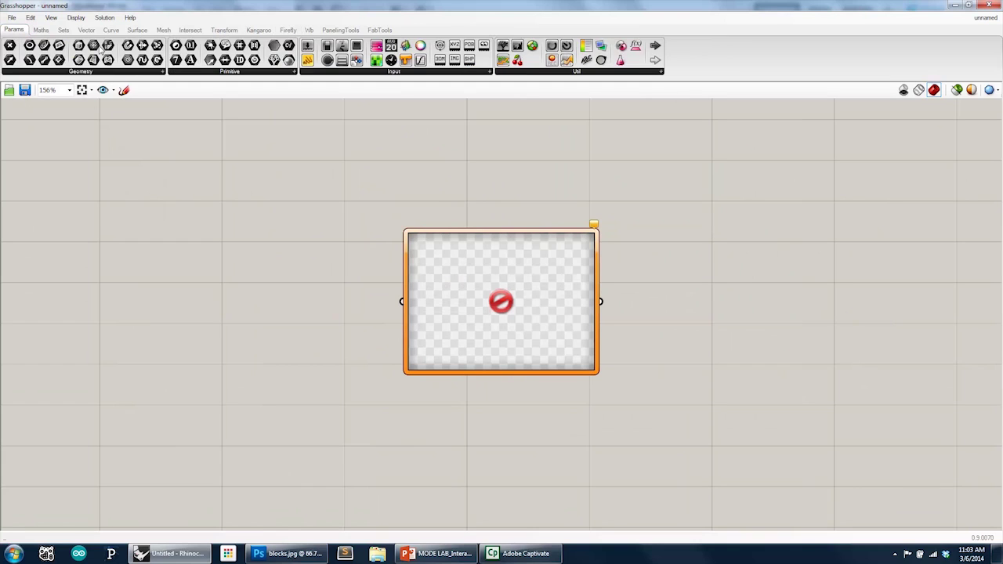
left_click(201, 72)
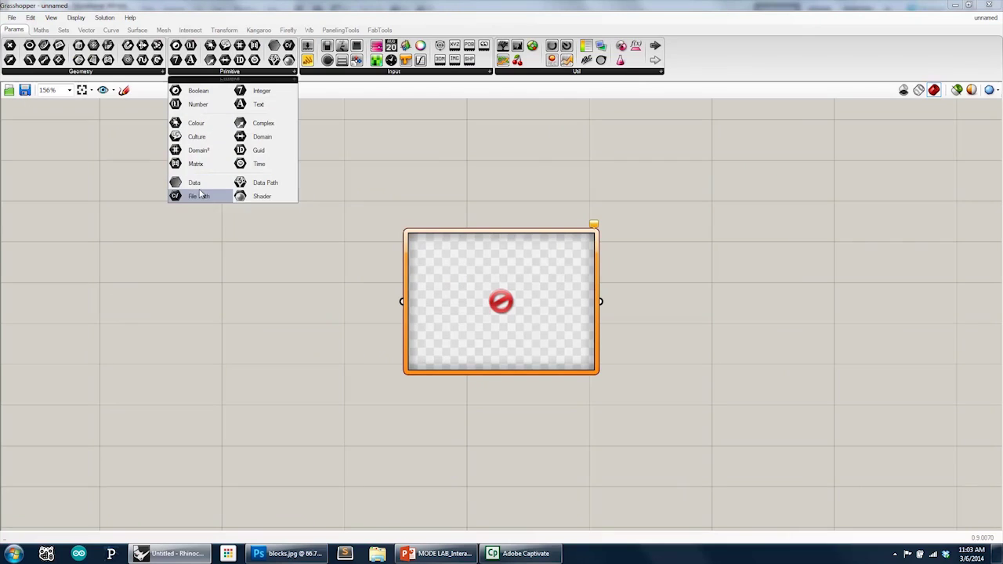
Step: Add a File Path parameter set to blocks.jpg and wire it into Load Bitmap
left_click_drag(198, 196, 311, 300)
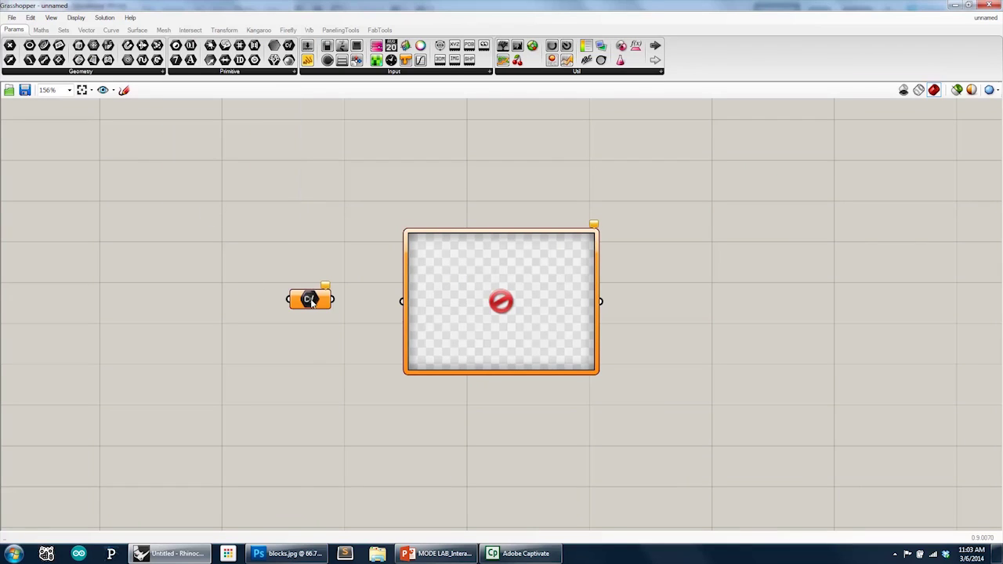
right_click(311, 300)
left_click(366, 438)
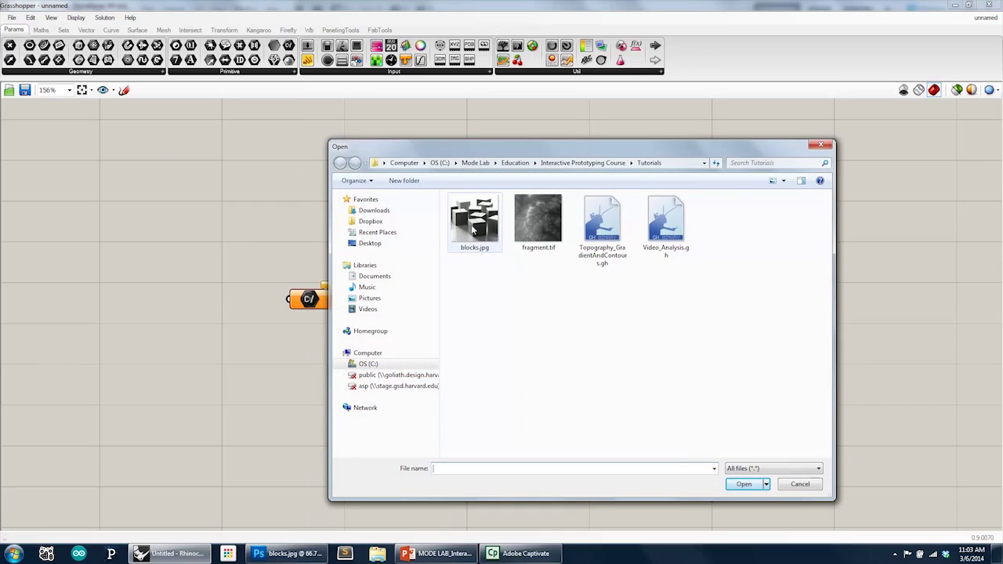
double_click(472, 228)
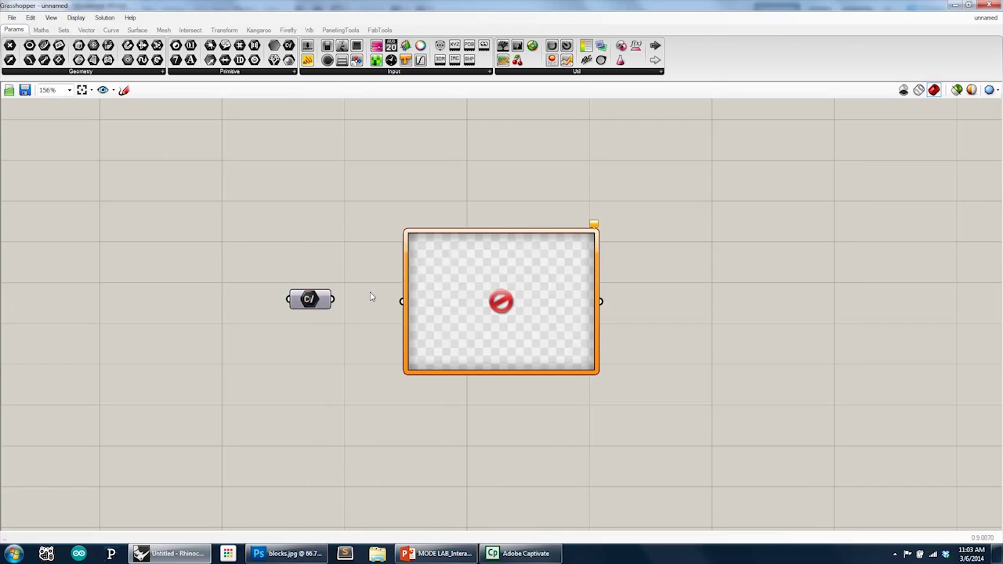
left_click_drag(333, 298, 407, 302)
Step: Nudge the File Path parameter right and make the bitmap preview narrower
left_click_drag(309, 299, 331, 304)
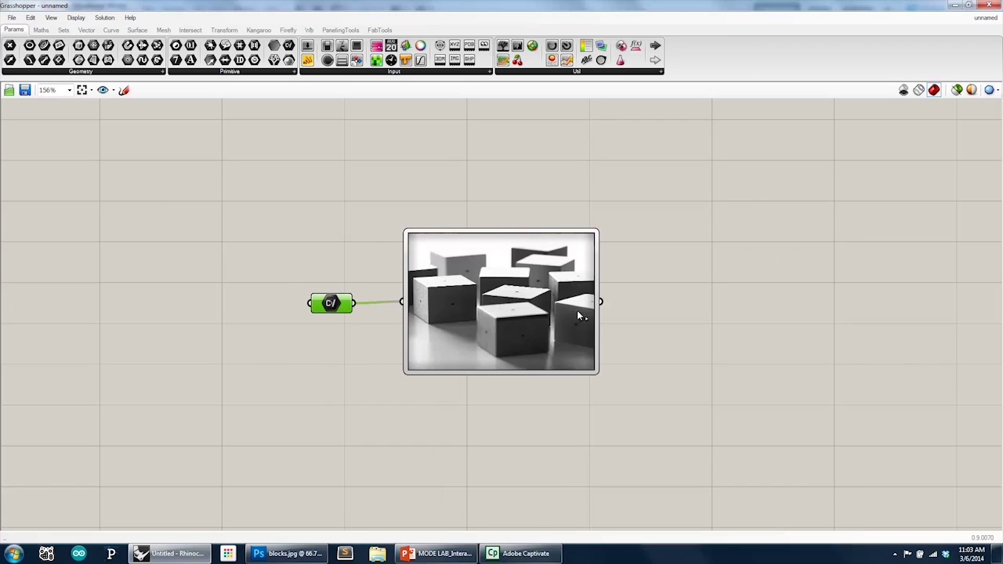
left_click_drag(598, 310, 567, 310)
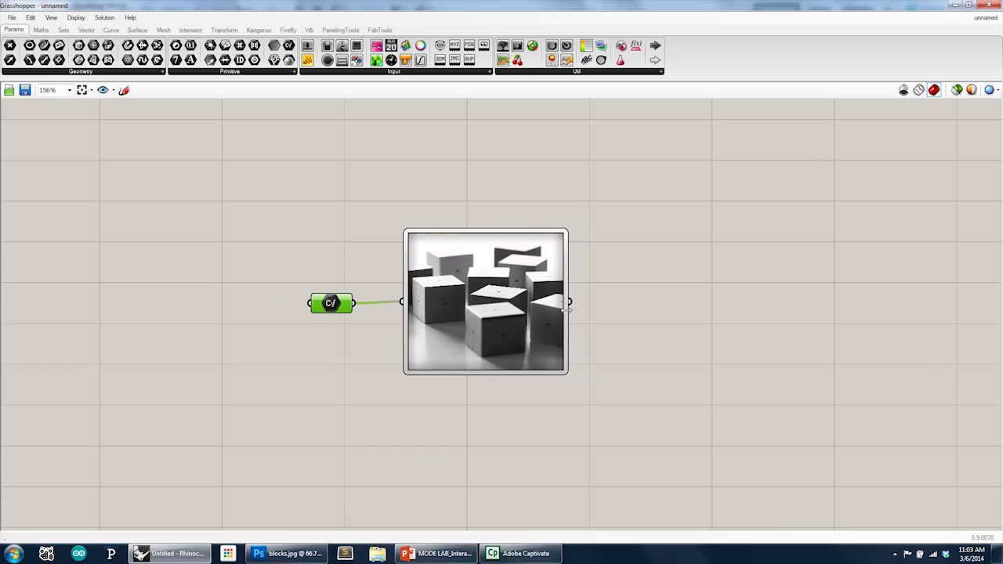
scroll(567, 310, "up", 5)
left_click(569, 309)
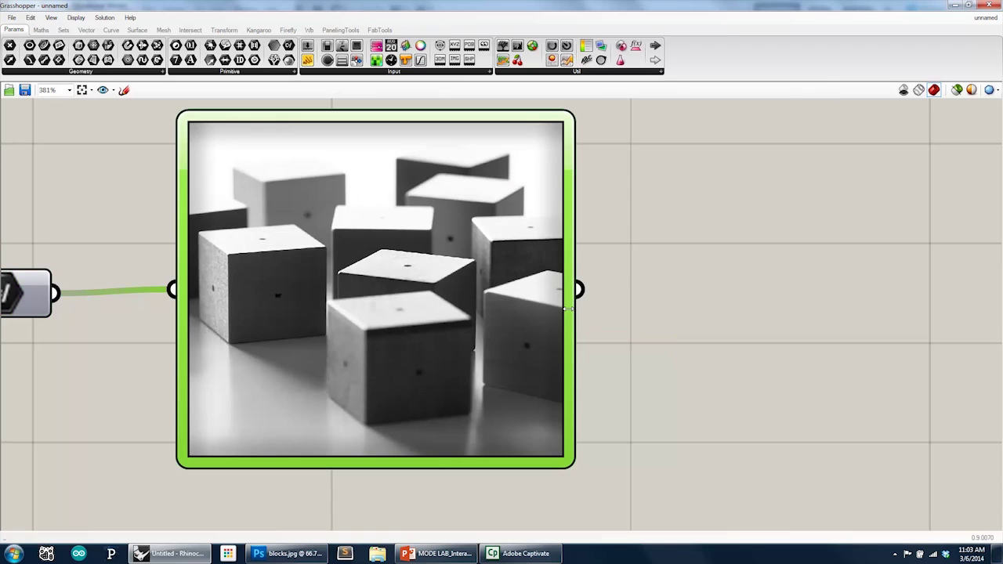
left_click(616, 309)
scroll(611, 309, "down", 3)
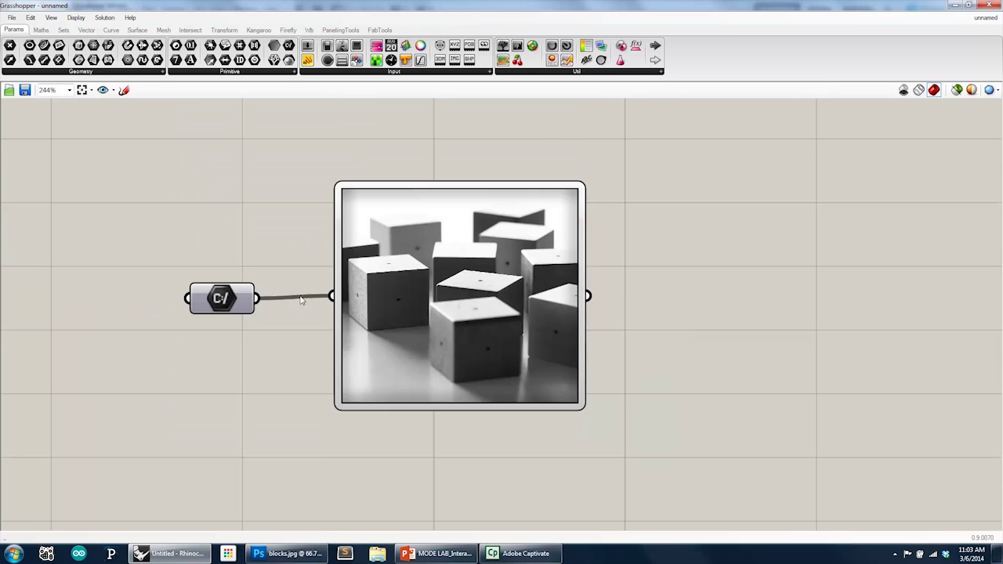
Step: Add a Panel wired to the Load Bitmap output, showing Firefly_Bridge.Firefly_Bitmap
left_click_drag(238, 301, 246, 299)
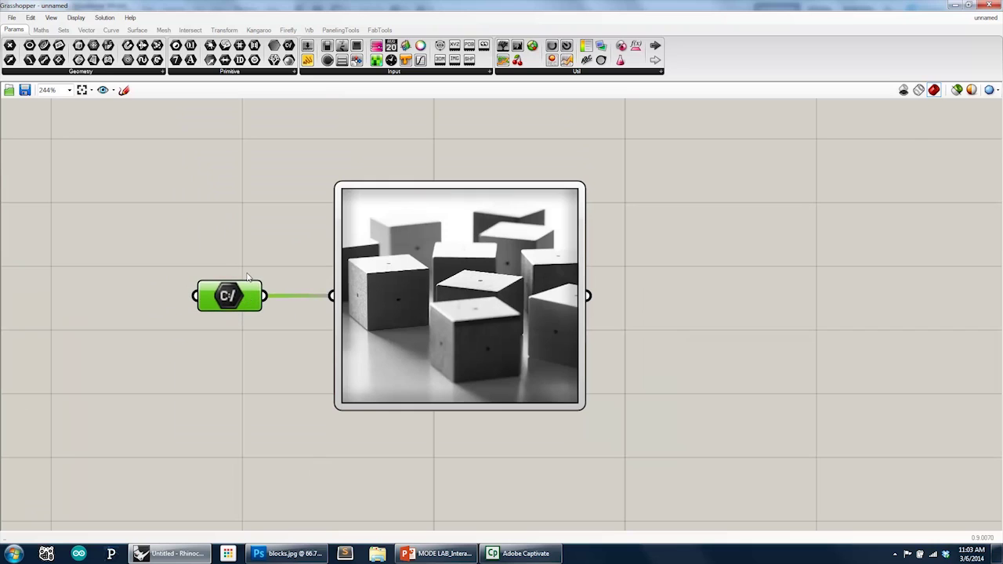
left_click(242, 259)
scroll(165, 238, "down", 2)
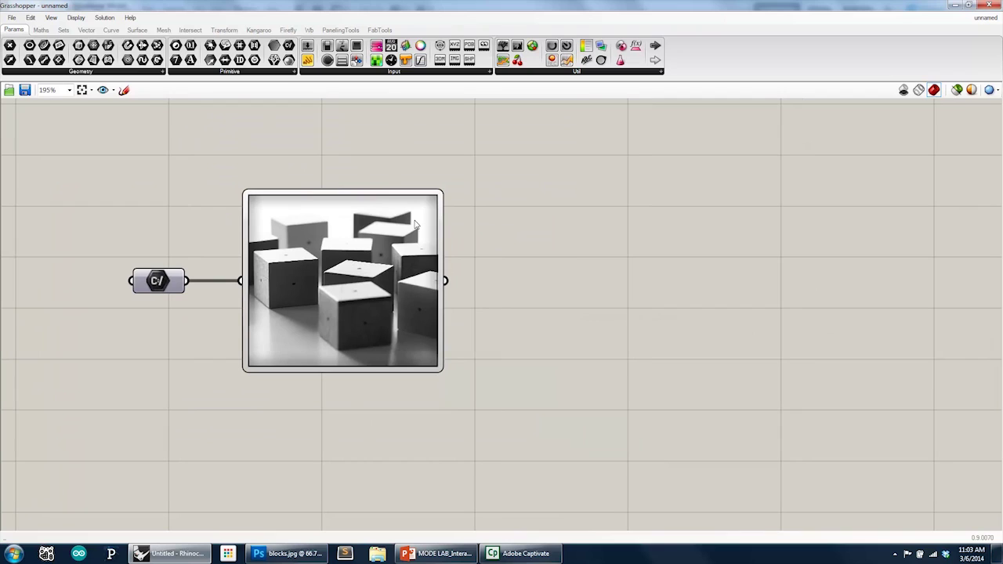
left_click_drag(312, 66, 588, 256)
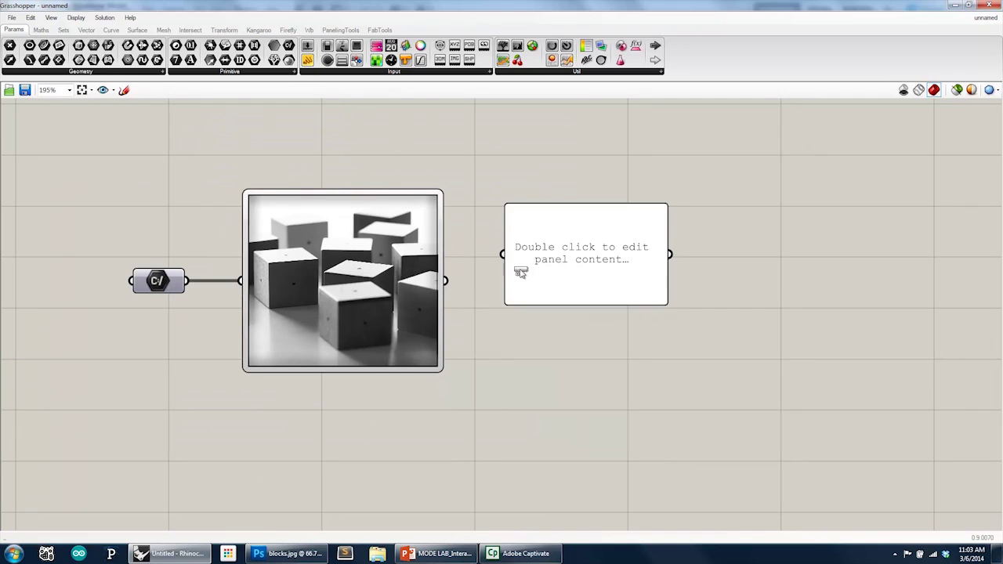
left_click_drag(445, 281, 503, 254)
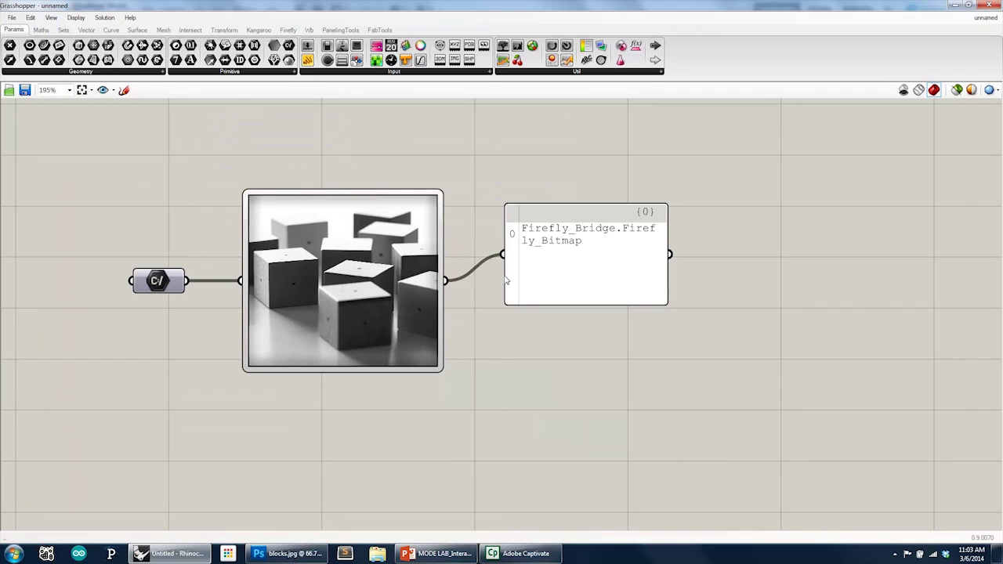
left_click_drag(572, 284, 552, 266)
Step: Shift the canvas view left and bring up the Firefly Vision component list
right_click_drag(548, 309, 503, 297)
scroll(502, 297, "down", 2)
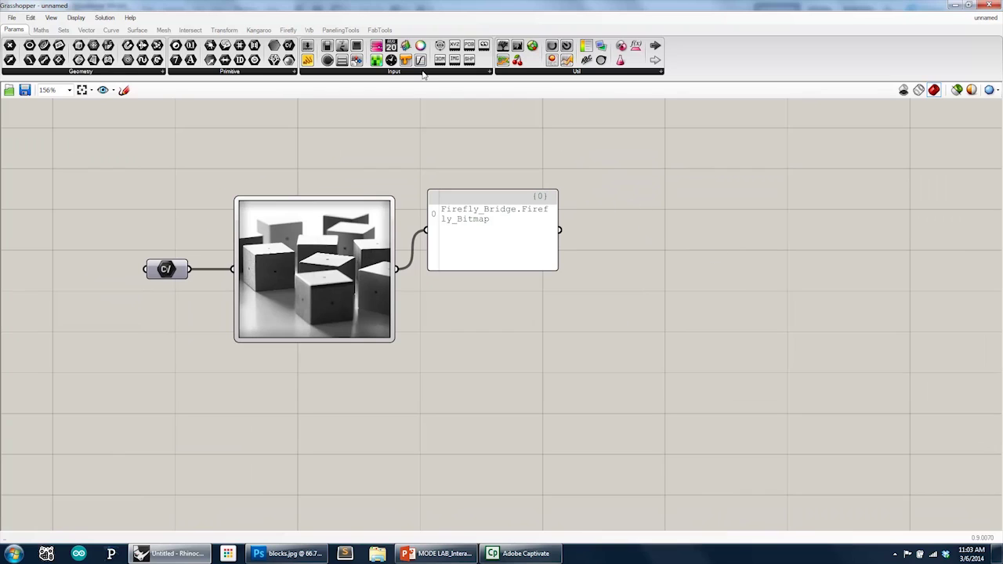
left_click(288, 30)
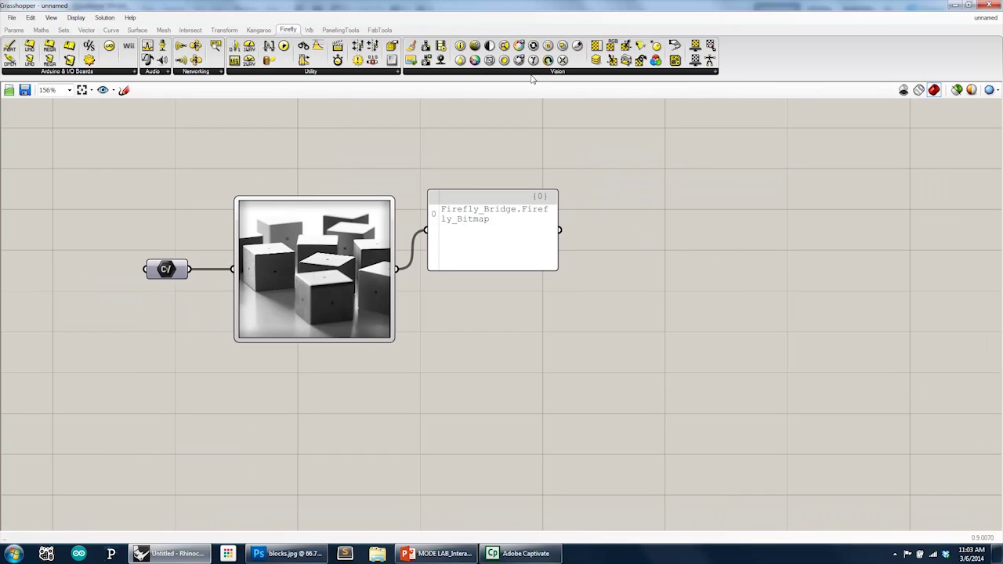
left_click(580, 72)
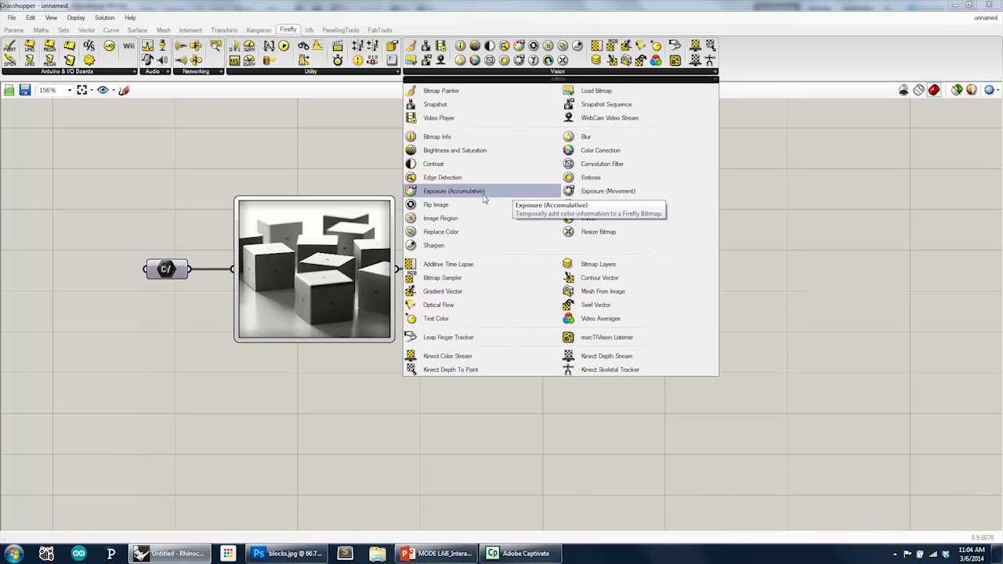
Step: Place a Firefly Convolution Filter on the canvas below the panel
left_click(619, 164)
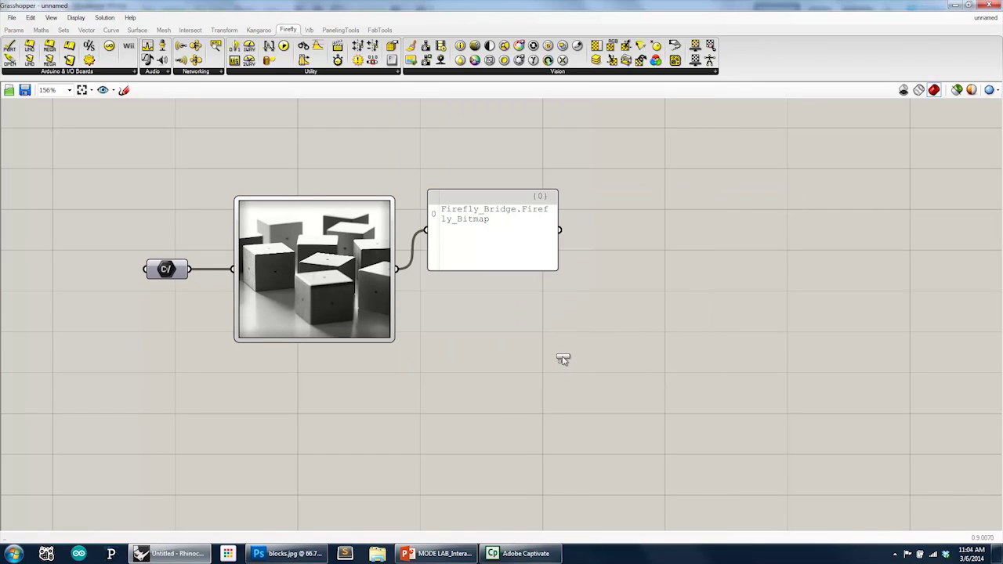
left_click(563, 359)
right_click_drag(552, 357, 520, 291)
left_click_drag(520, 291, 505, 336)
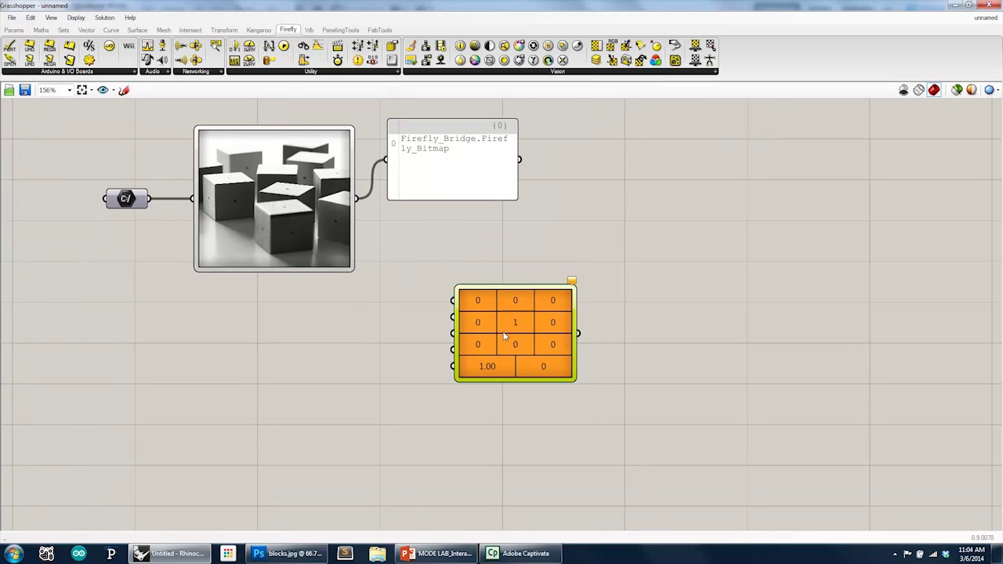
left_click(592, 253)
Step: Browse the Firefly Vision components and nudge the Convolution Filter slightly left
left_click(636, 74)
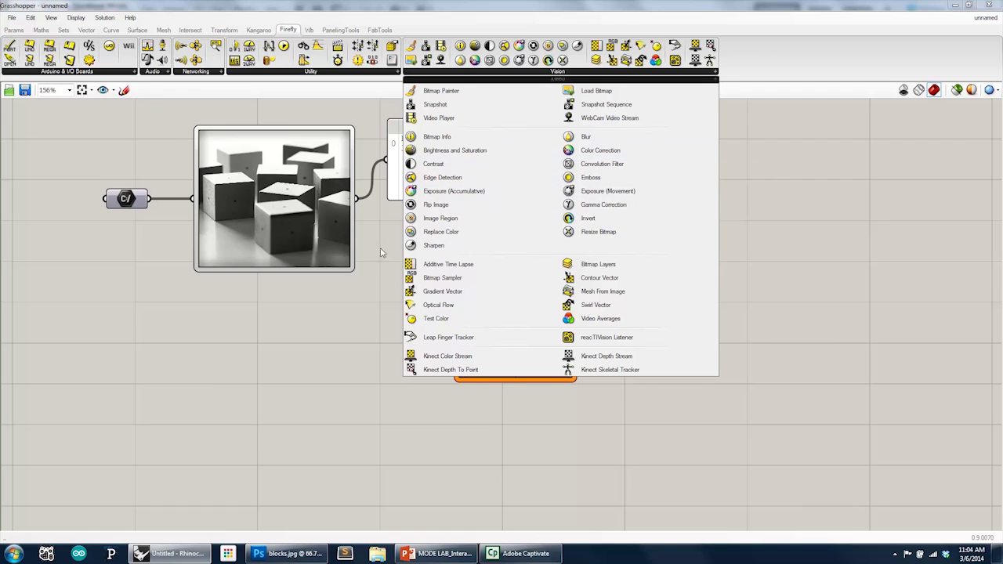
right_click_drag(360, 314, 454, 298)
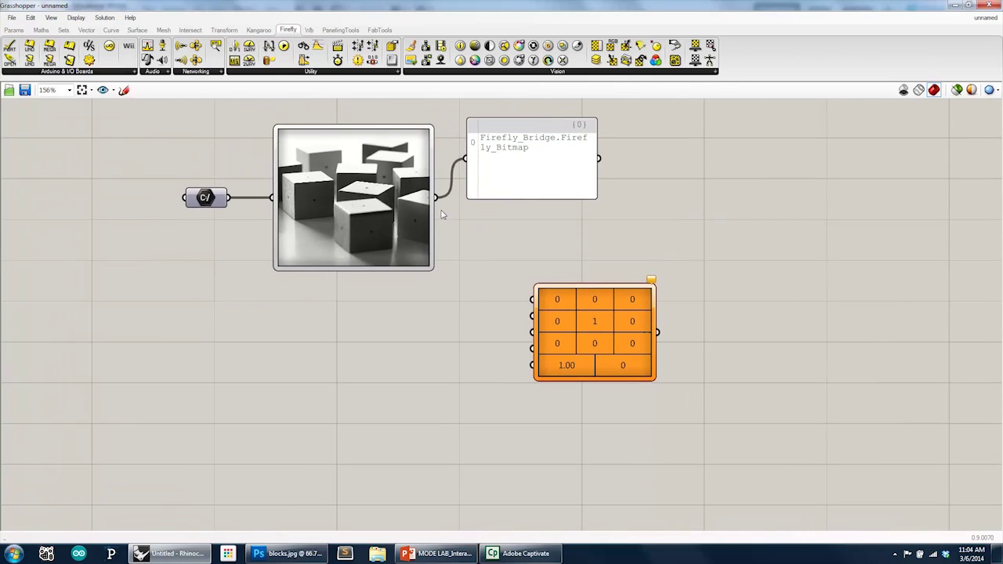
mouse_move(651, 283)
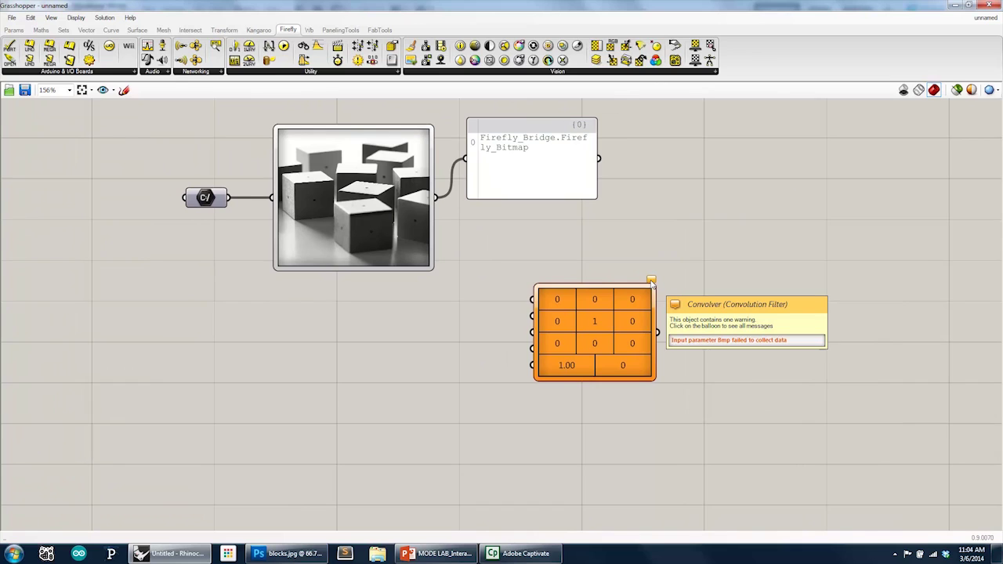
left_click_drag(624, 305, 605, 305)
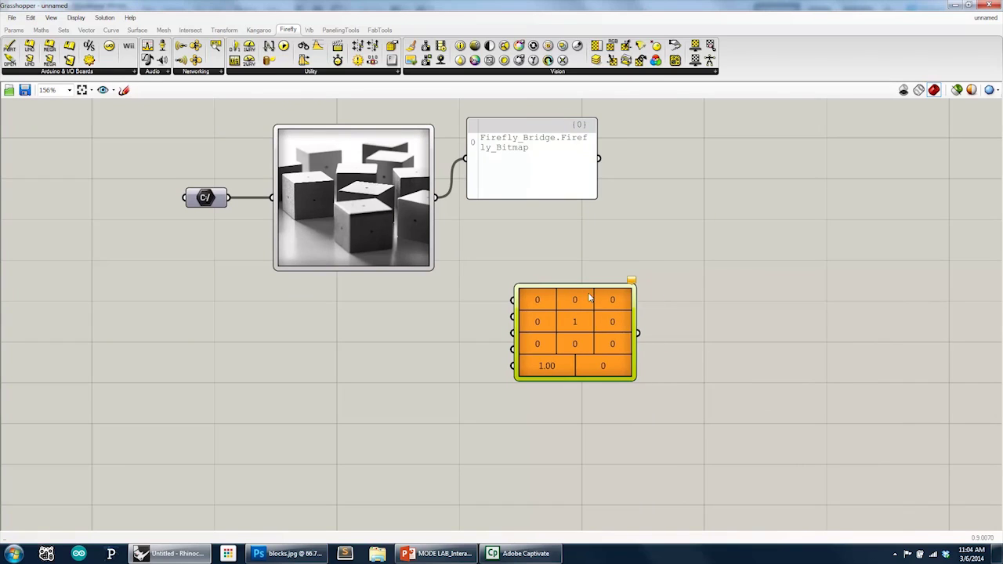
left_click(458, 226)
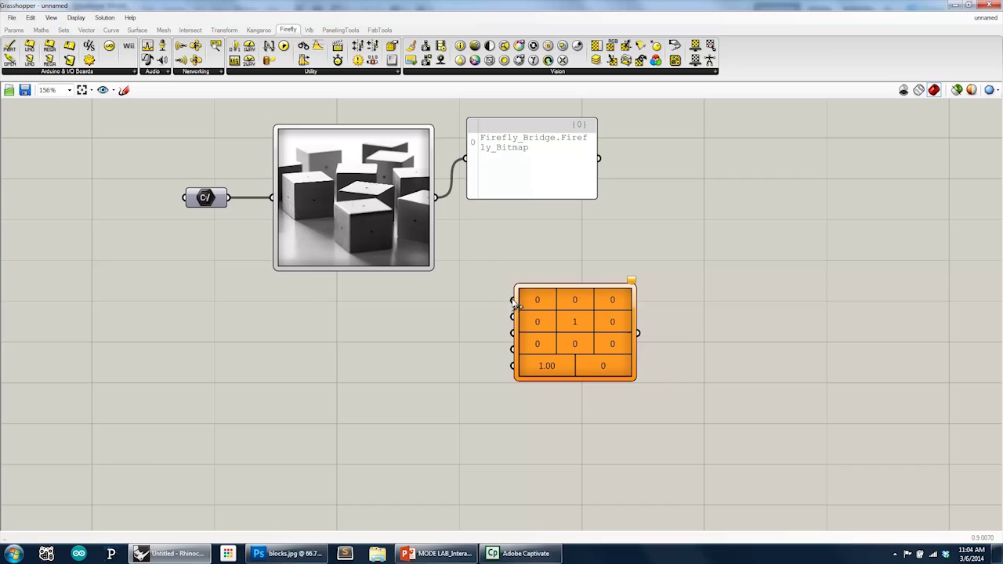
Step: Wire the Load Bitmap output into the Convolution Filter's Bmp input
left_click_drag(438, 198, 513, 301)
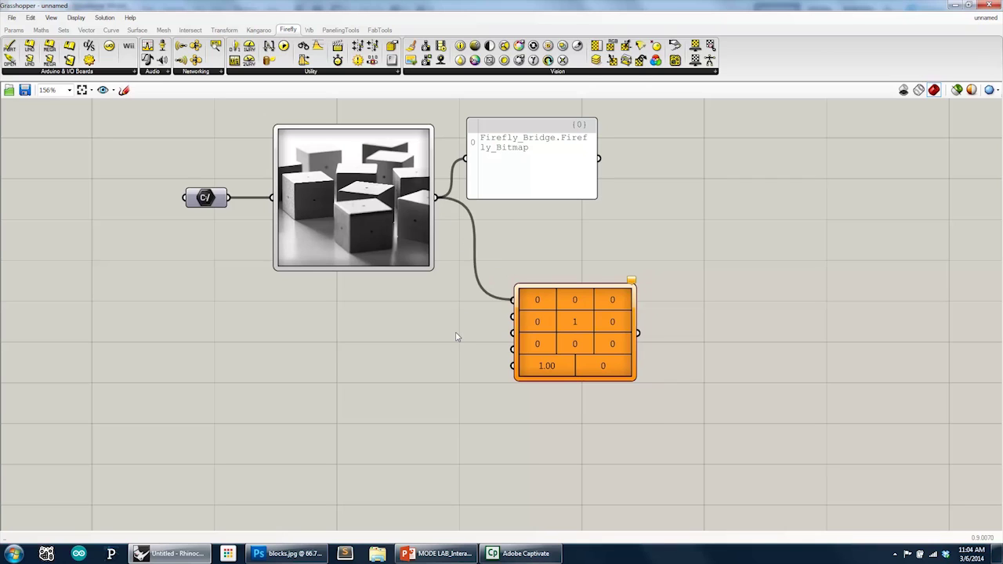
right_click_drag(426, 347, 408, 351)
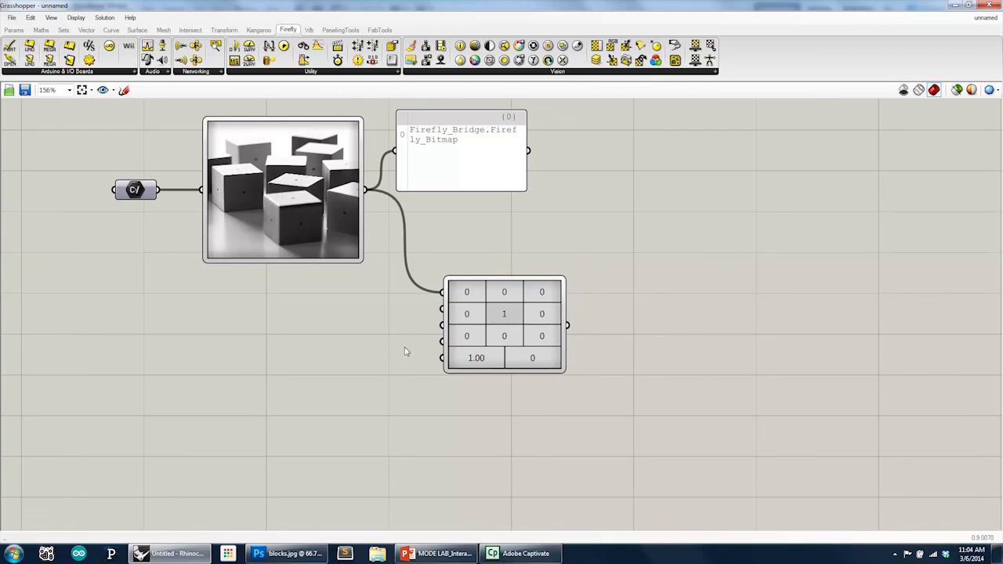
left_click_drag(507, 321, 481, 320)
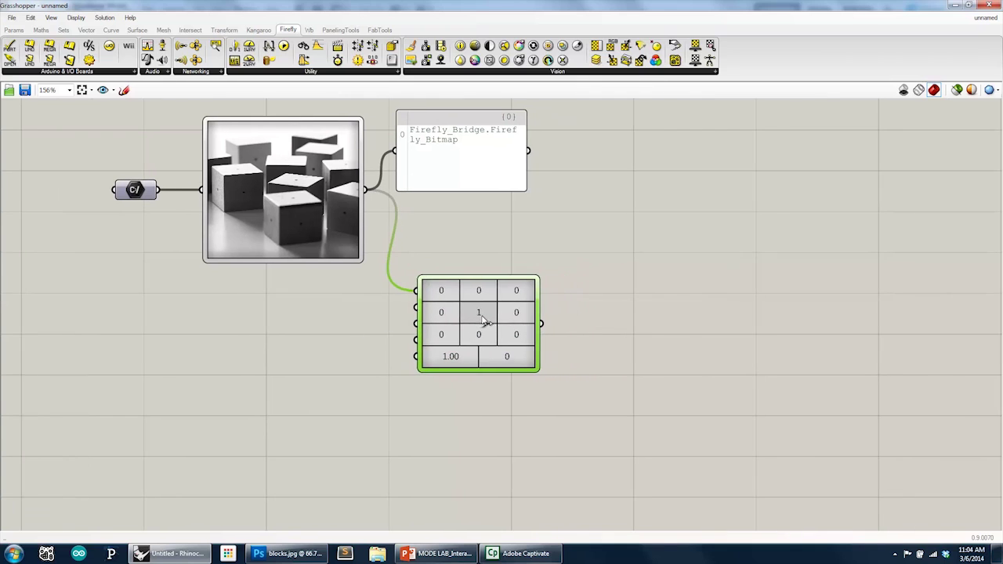
left_click(561, 267)
scroll(480, 291, "up", 2)
scroll(471, 261, "down", 1)
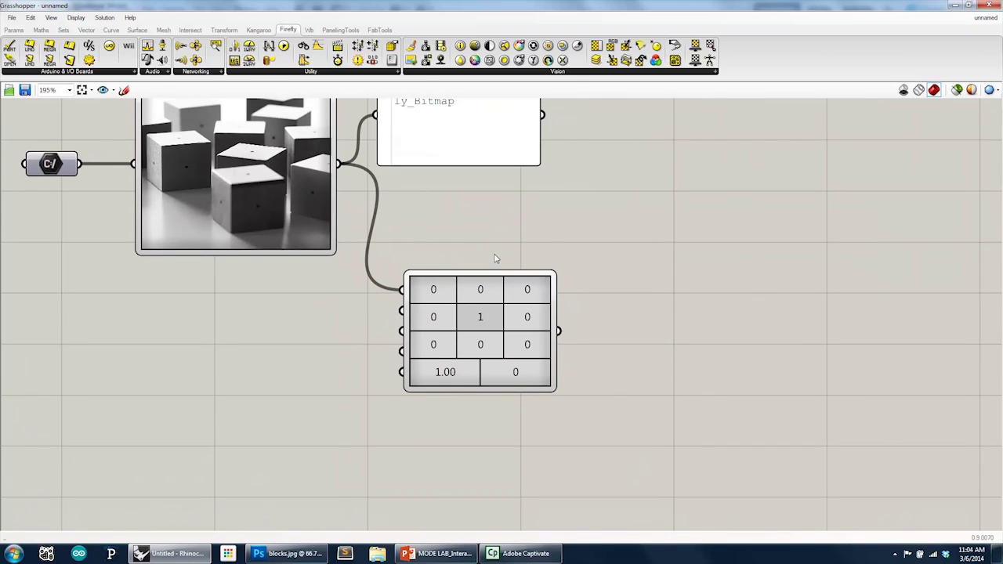
right_click_drag(495, 259, 504, 279)
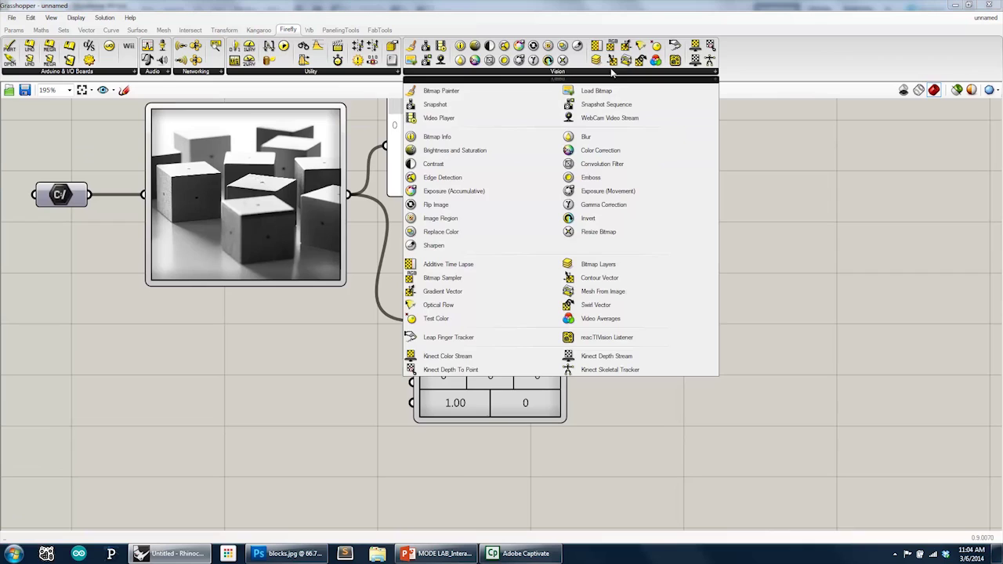
Step: Add a Bitmap Painter and wire the Convolution Filter output into it
left_click(482, 92)
left_click(760, 222)
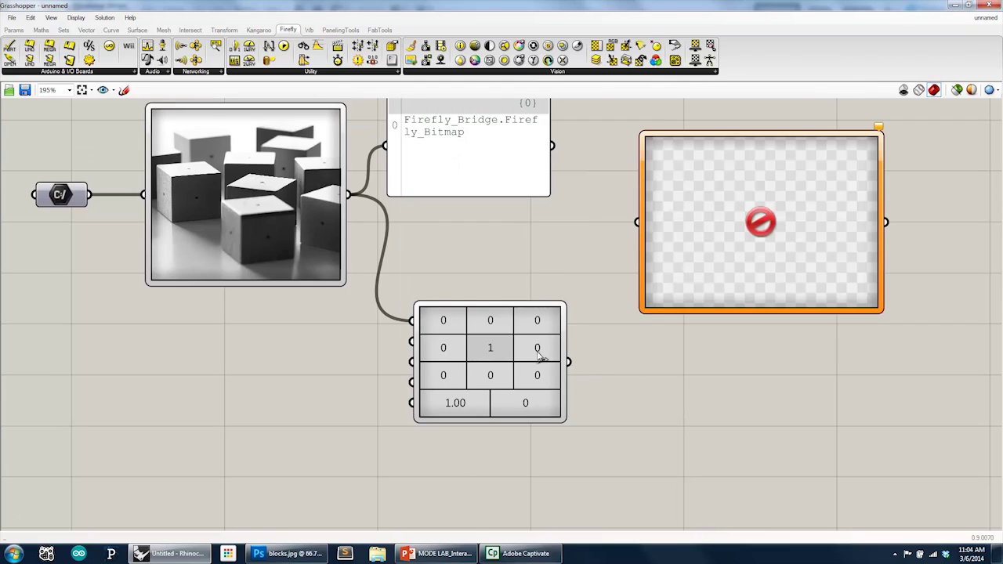
left_click_drag(881, 251, 822, 255)
left_click_drag(570, 361, 638, 222)
left_click_drag(713, 281, 715, 417)
left_click(584, 250)
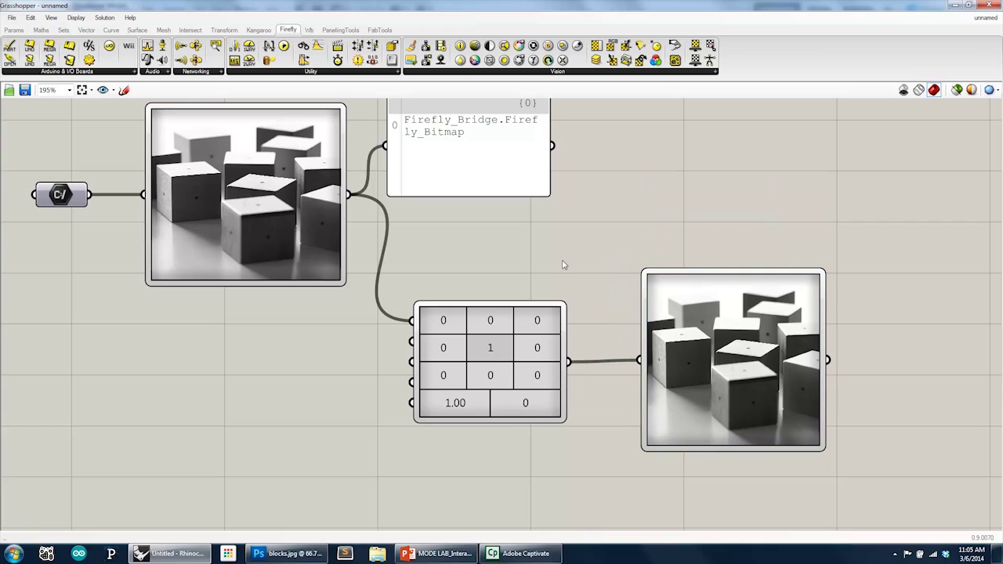
Step: Drag a blank Panel from the Params tab onto the canvas beside the source image
scroll(561, 262, "up", 2)
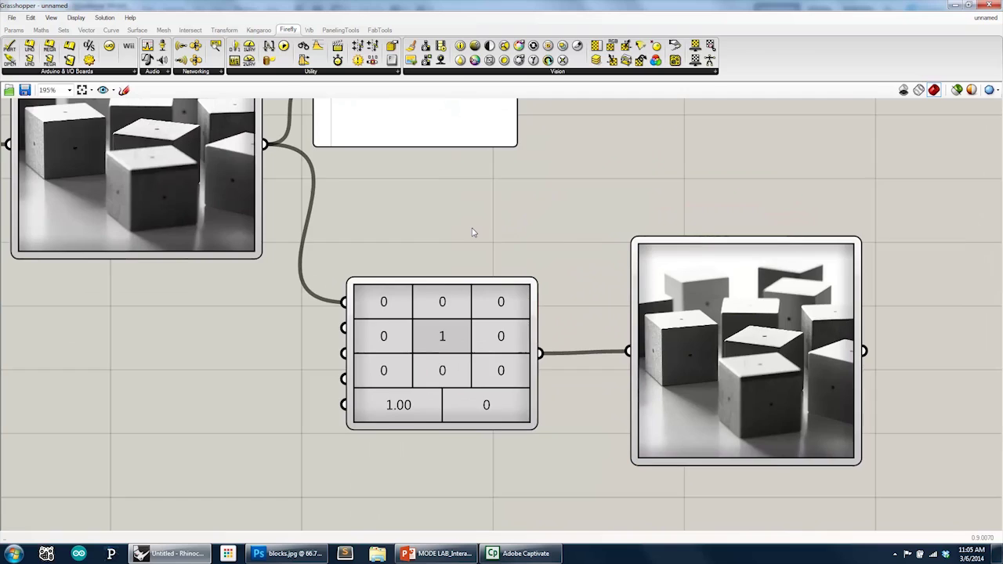
scroll(468, 233, "down", 2)
right_click_drag(405, 284, 506, 286)
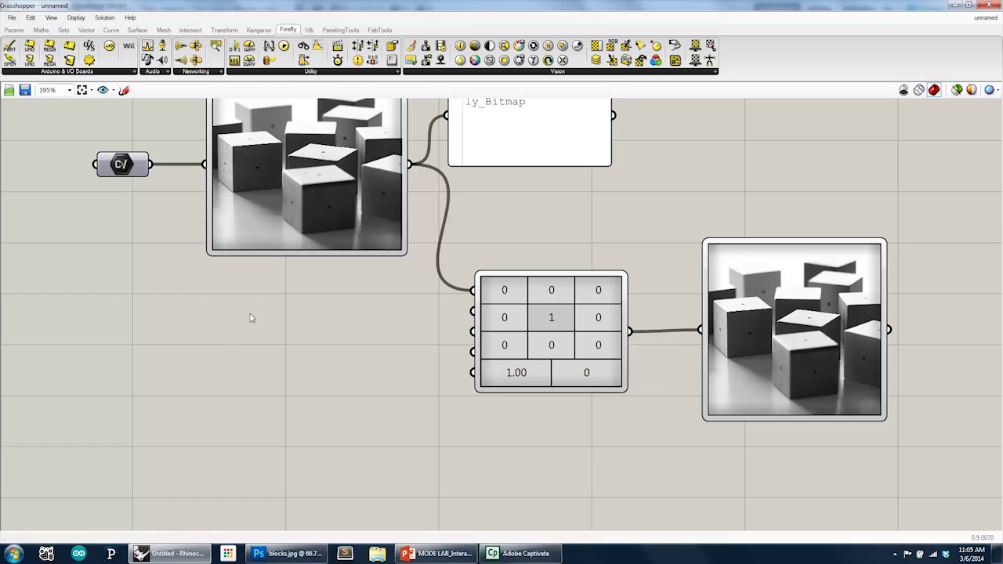
left_click(14, 29)
left_click_drag(288, 45, 315, 386)
right_click_drag(315, 386, 313, 336)
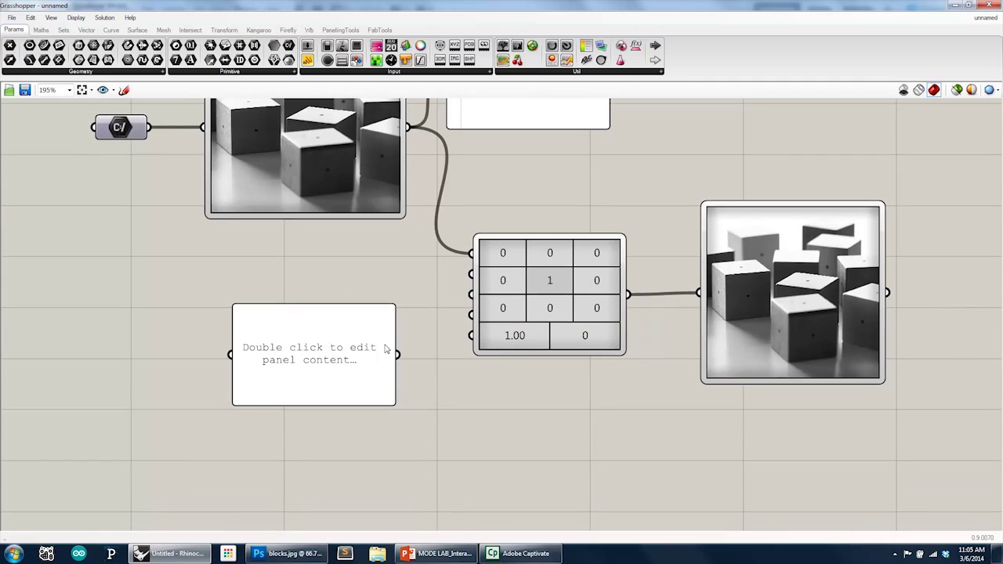
Step: Enter the kernel values 0,0,0,-1,0,1,0,0,0 on separate lines in the panel
double_click(362, 354)
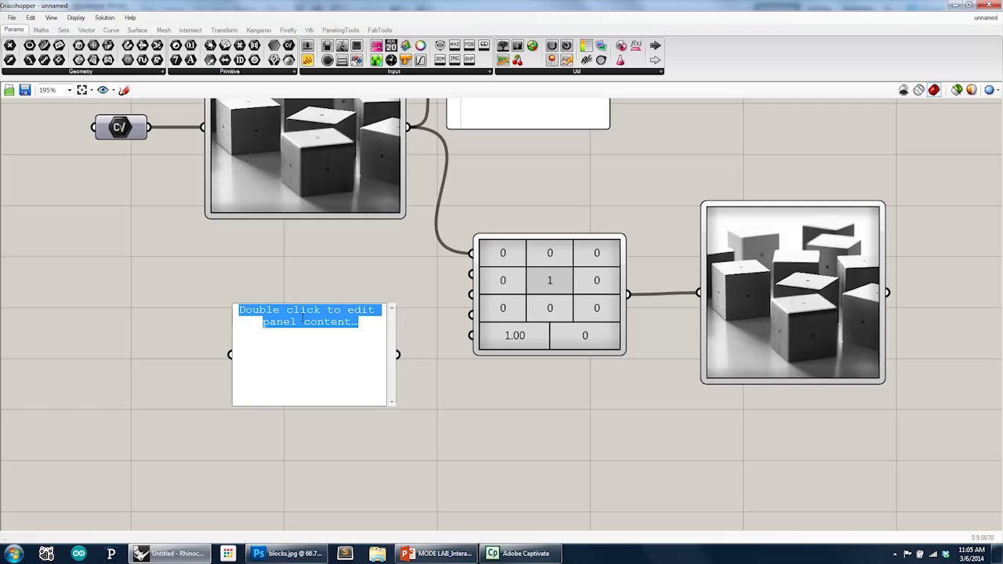
type("0")
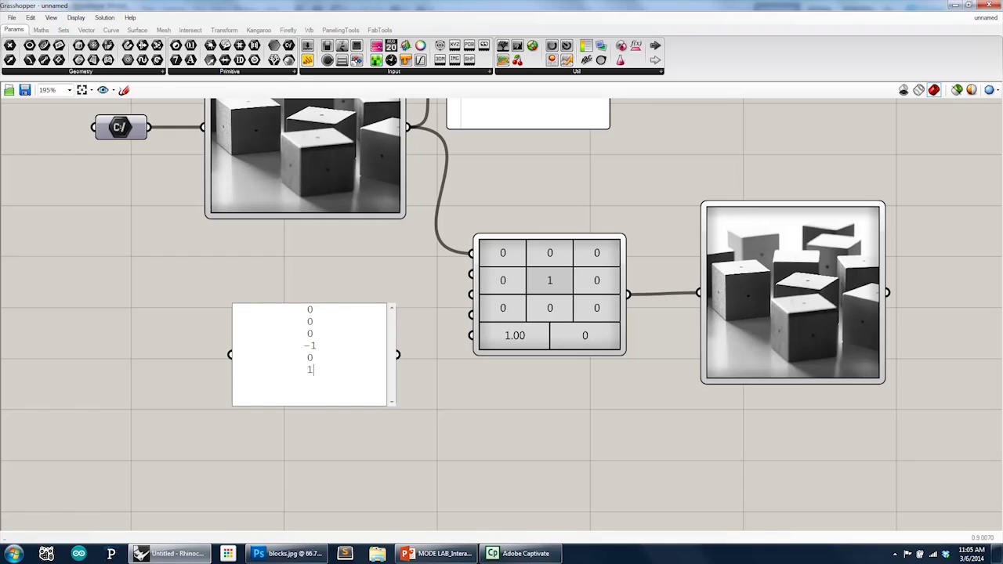
type("0")
key("Return")
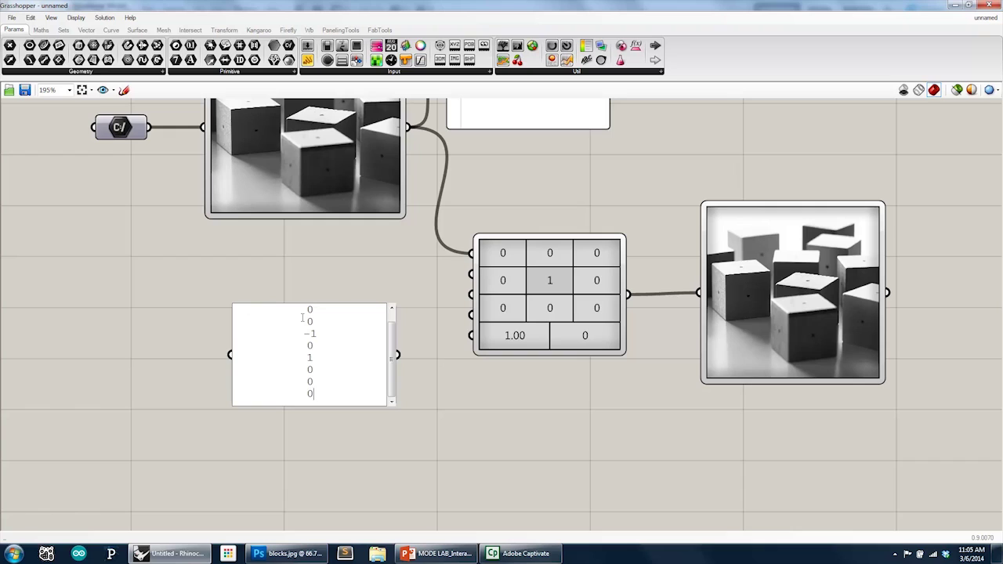
left_click(265, 287)
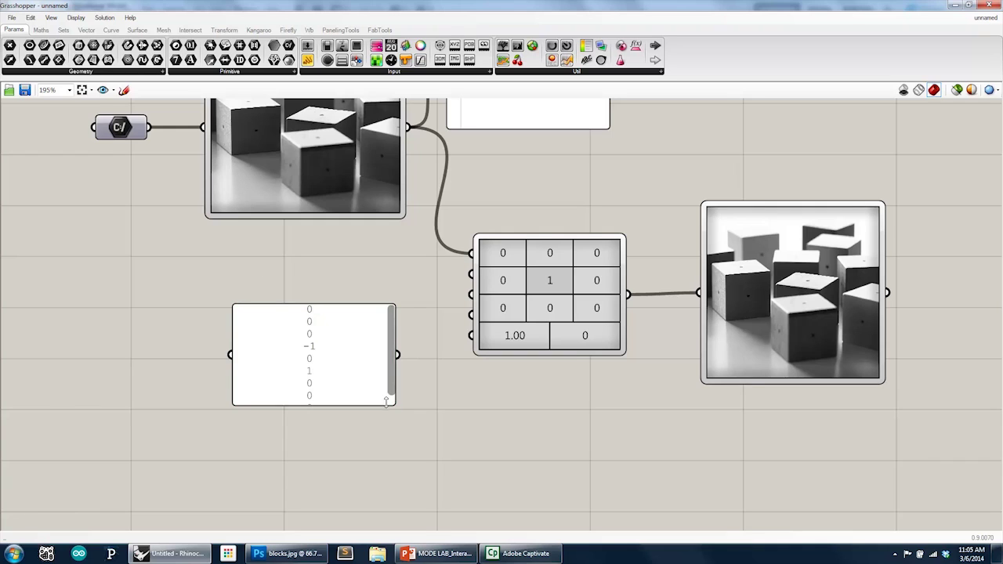
left_click_drag(396, 403, 303, 440)
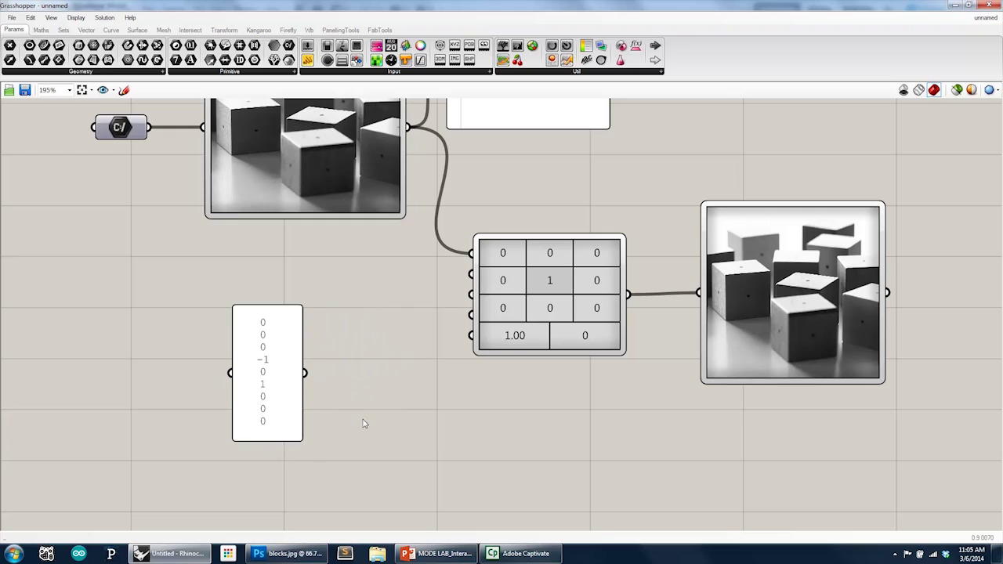
Step: Show the nine values as separate list items and wire the panel to the kernel input
right_click(271, 331)
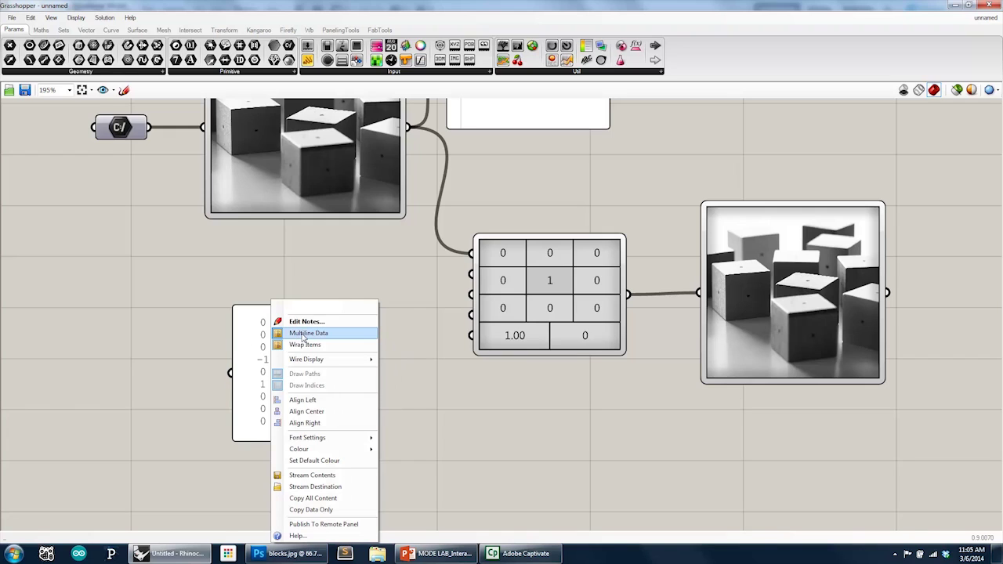
left_click(304, 334)
left_click_drag(307, 345, 353, 356)
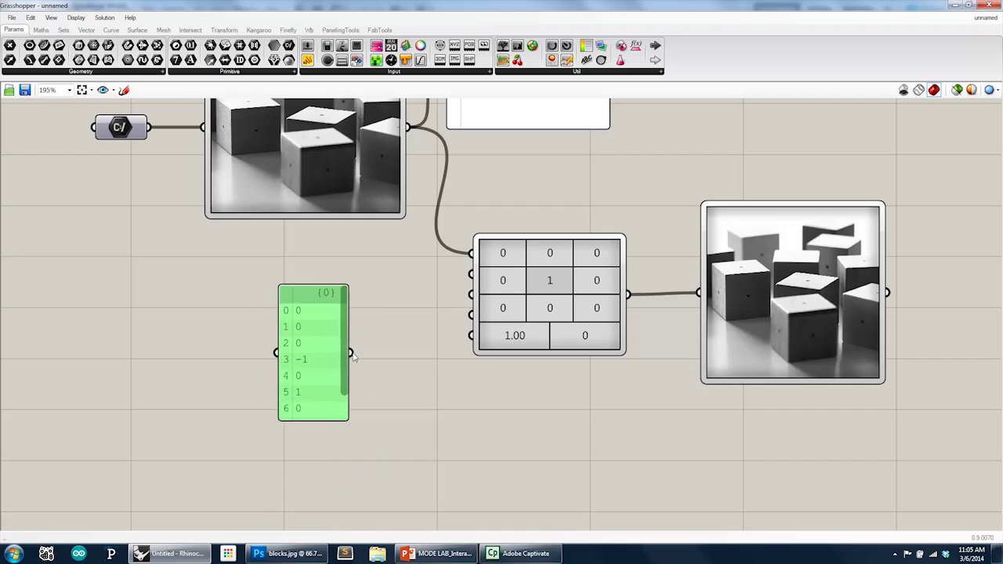
left_click(388, 375)
mouse_move(321, 420)
left_mouse_down()
mouse_move(316, 473)
mouse_move(316, 448)
mouse_move(334, 428)
left_mouse_up()
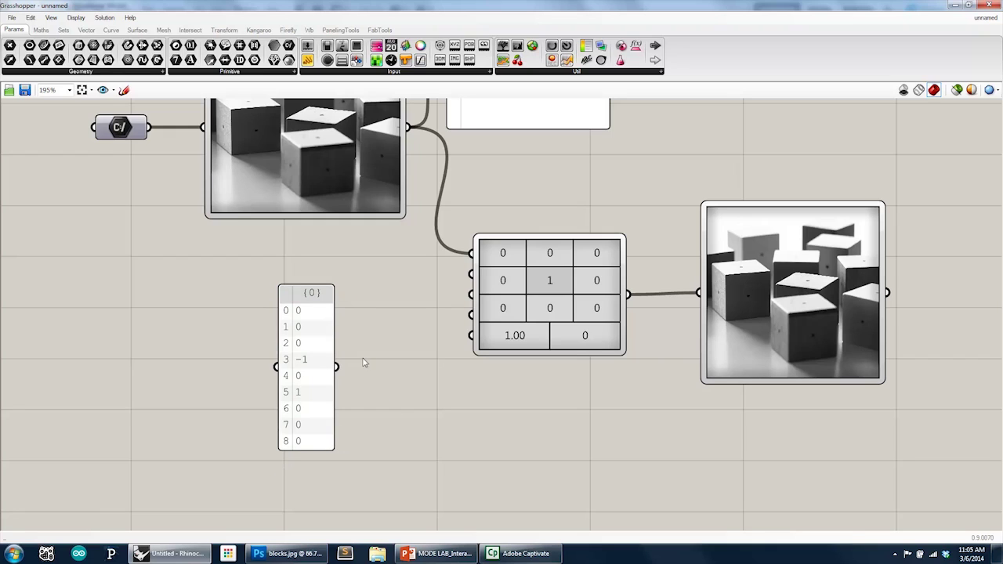
left_click_drag(336, 367, 464, 273)
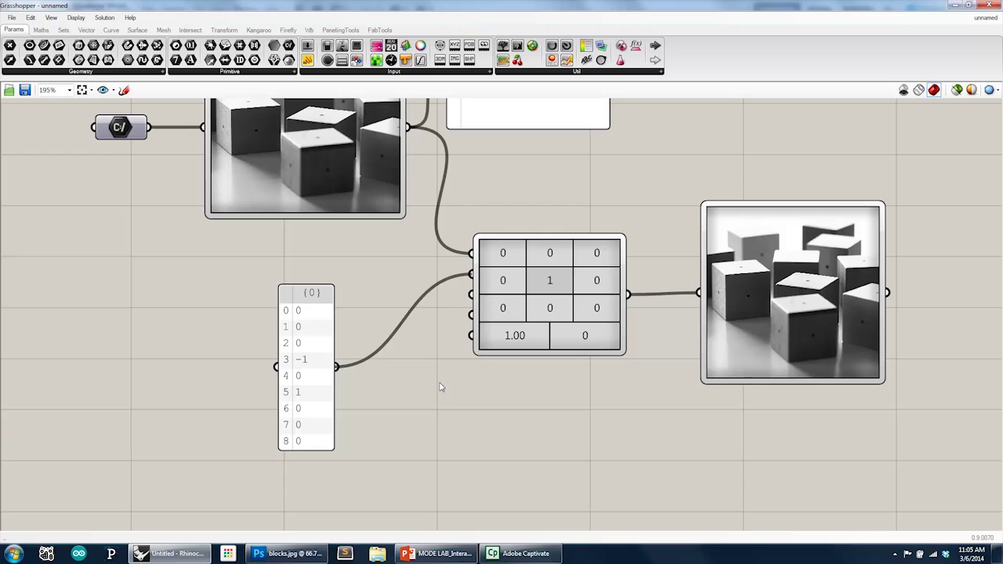
Step: Move the value panel up and zoom in on the -1 0 1 kernel's edge result
right_click_drag(597, 418, 555, 427)
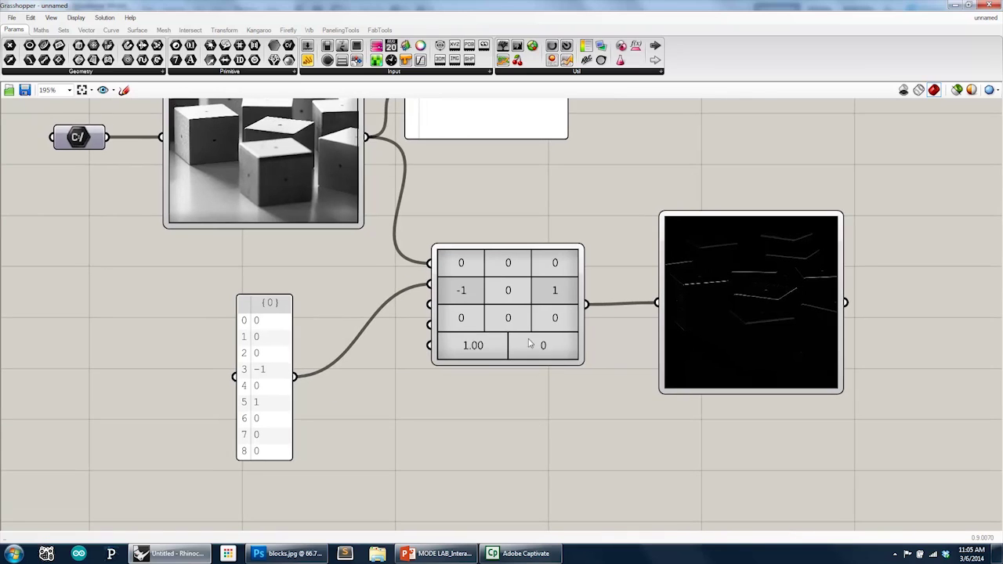
scroll(499, 306, "up", 2)
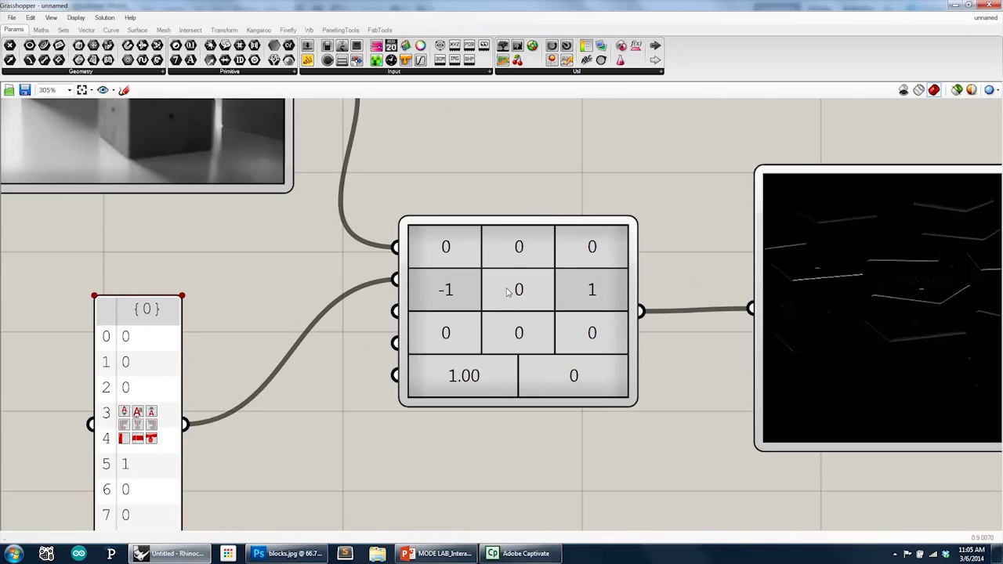
left_click_drag(175, 349, 213, 322)
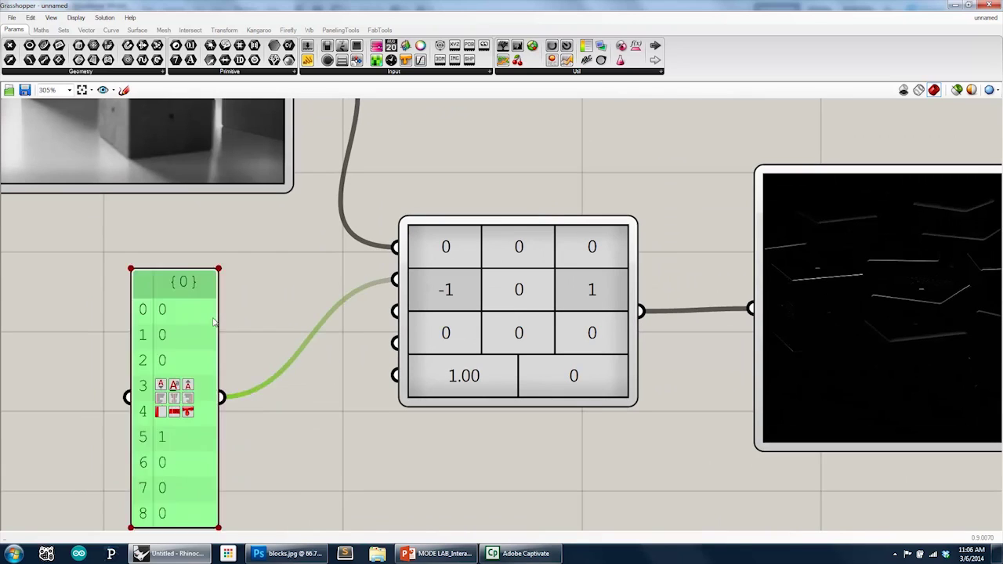
left_click(339, 385)
scroll(339, 384, "down", 2)
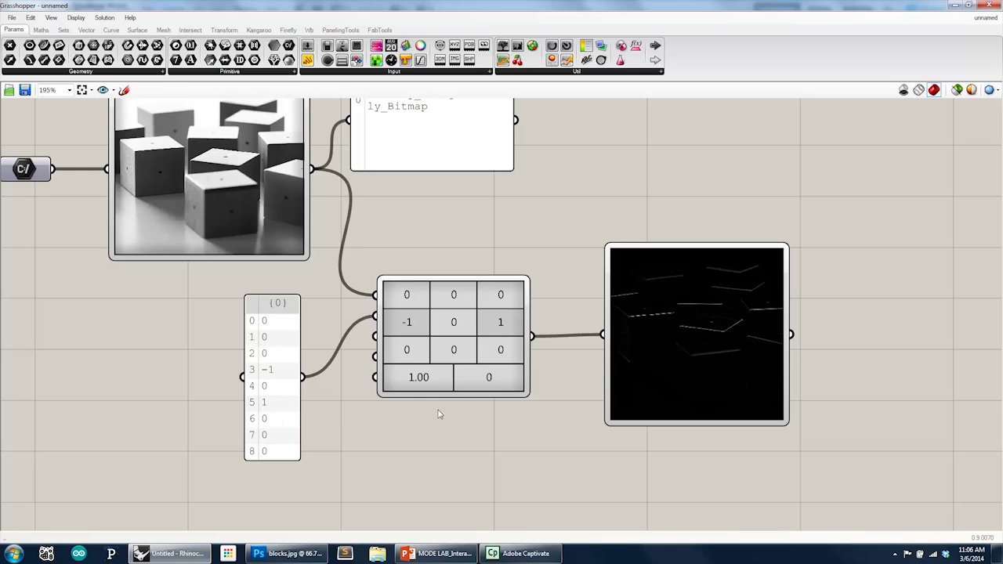
scroll(423, 415, "down", 4)
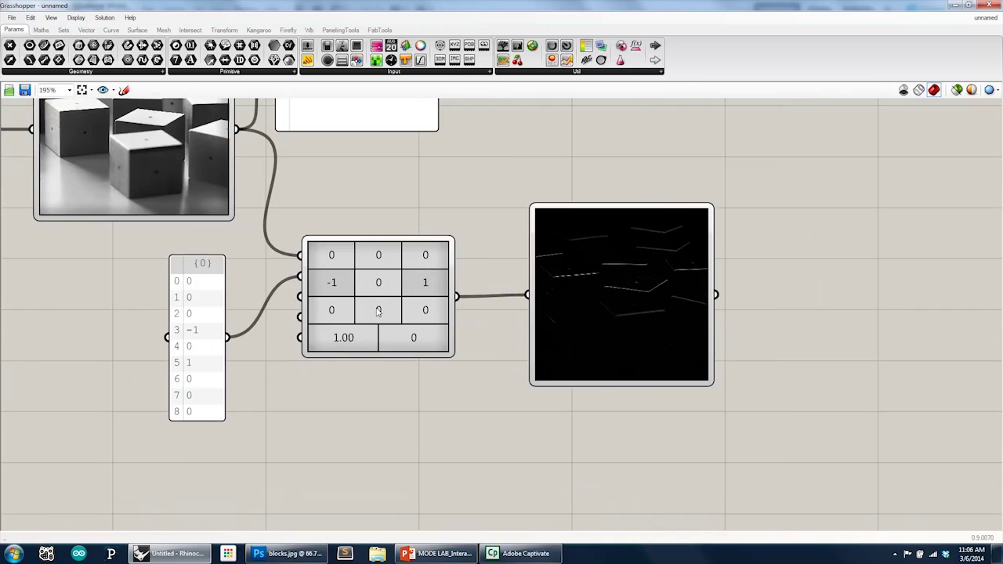
scroll(378, 309, "up", 1)
scroll(475, 398, "up", 3)
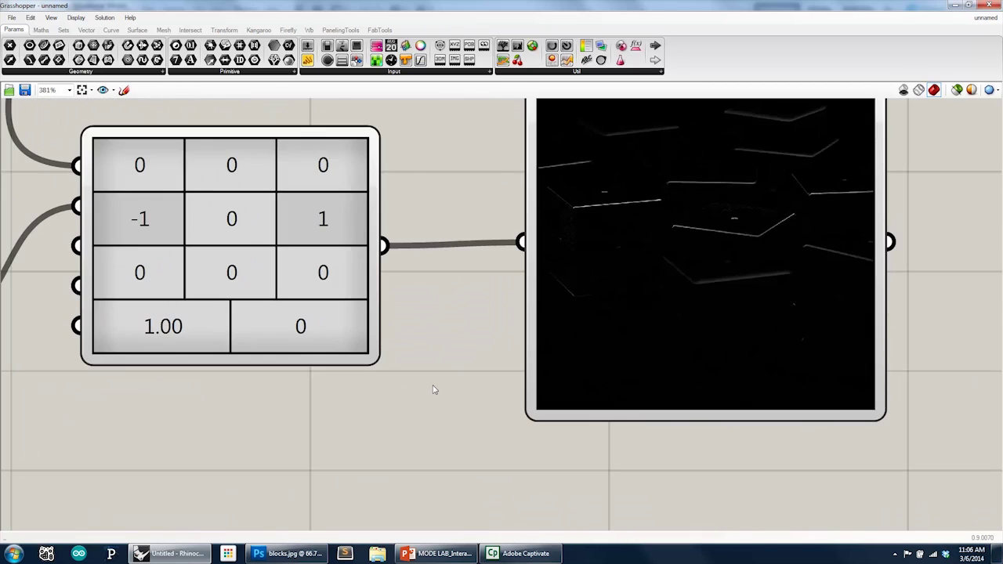
scroll(379, 408, "down", 1)
Step: Open the kernel panel and change the middle-row -1 and 1 to 0
scroll(384, 402, "down", 1)
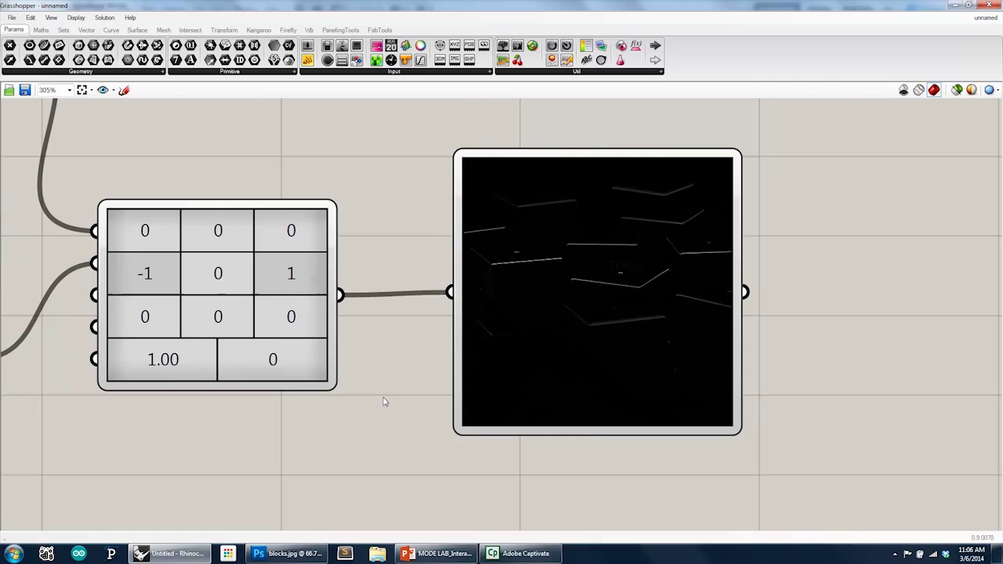
scroll(563, 285, "up", 2)
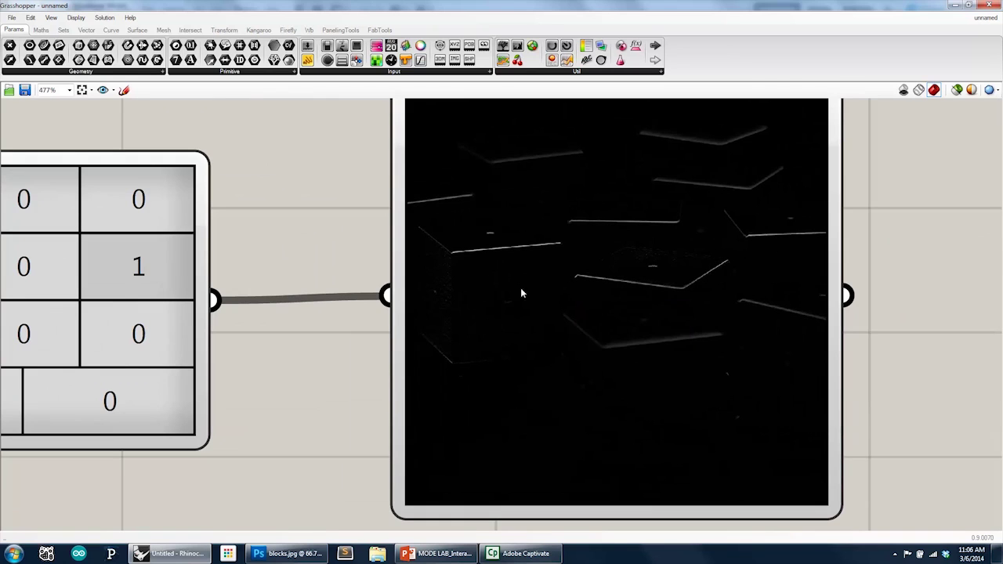
scroll(522, 291, "down", 5)
right_click_drag(297, 389, 388, 398)
scroll(266, 305, "up", 2)
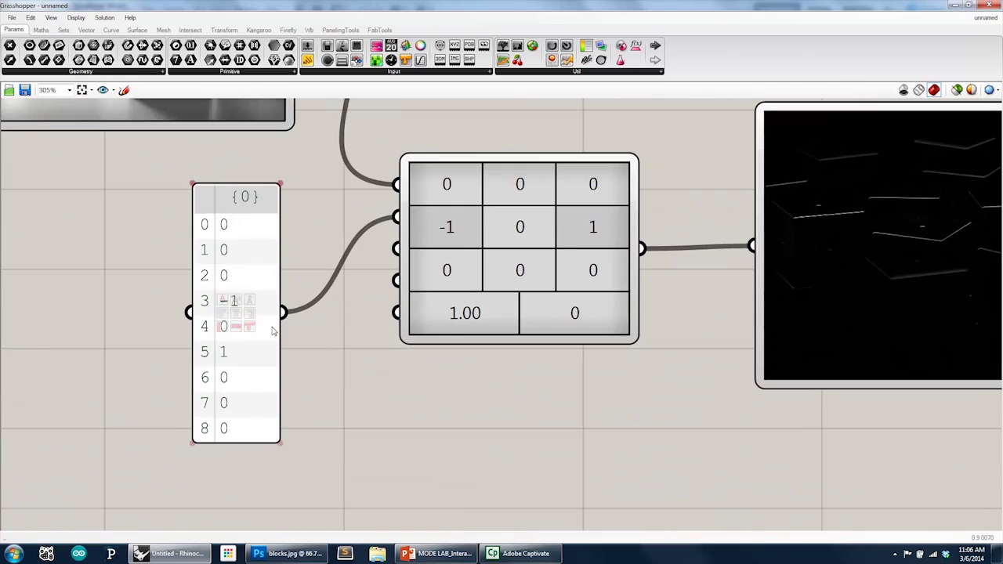
double_click(263, 376)
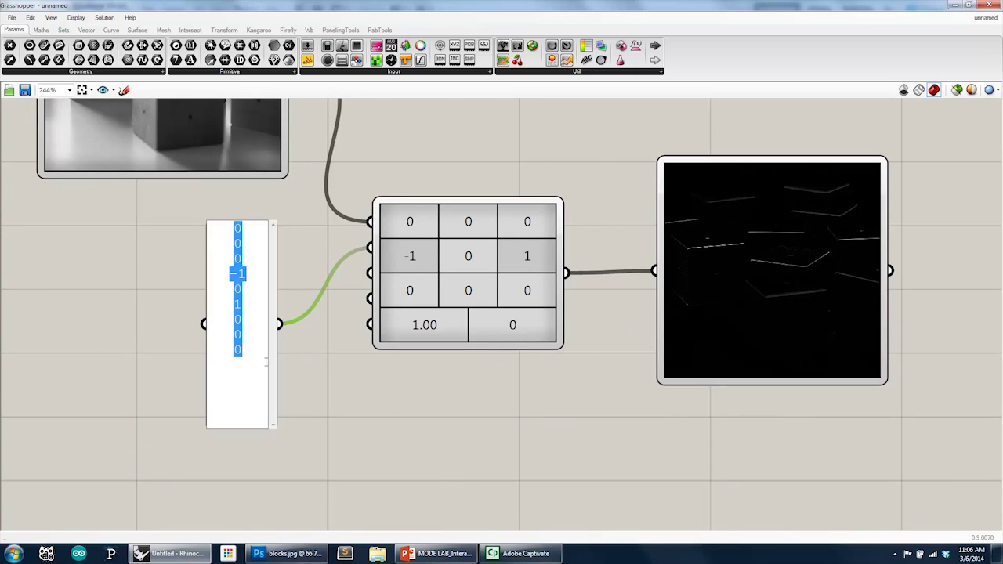
left_click_drag(251, 273, 233, 273)
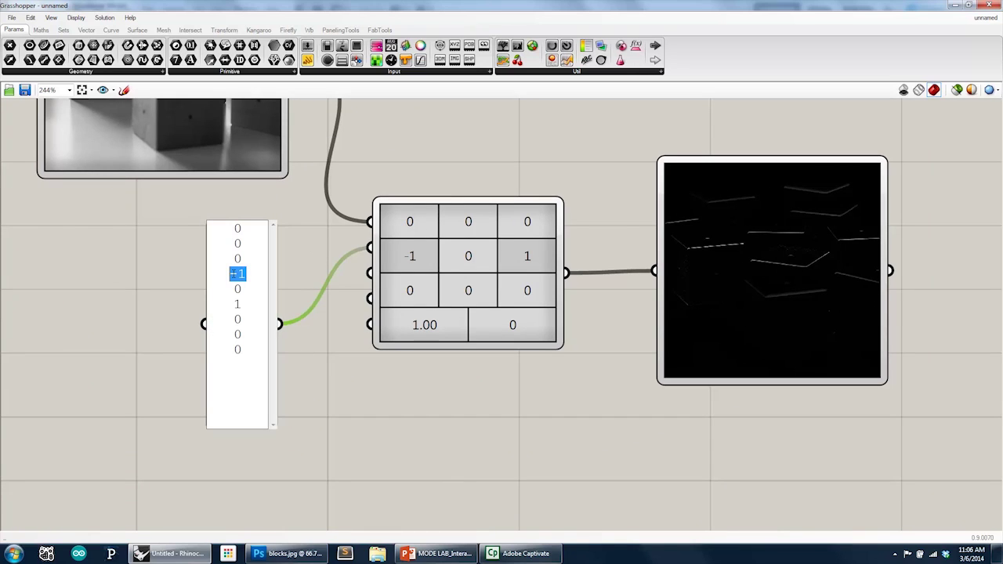
type("0")
left_click_drag(243, 303, 234, 305)
type("0")
Step: Set item 2 to 1 and item 7 to -1, committing kernel 0,1,0,0,0,0,0,-1,0
left_click_drag(243, 244, 235, 244)
type("1")
left_click_drag(243, 334, 234, 334)
type("-1")
left_click(431, 421)
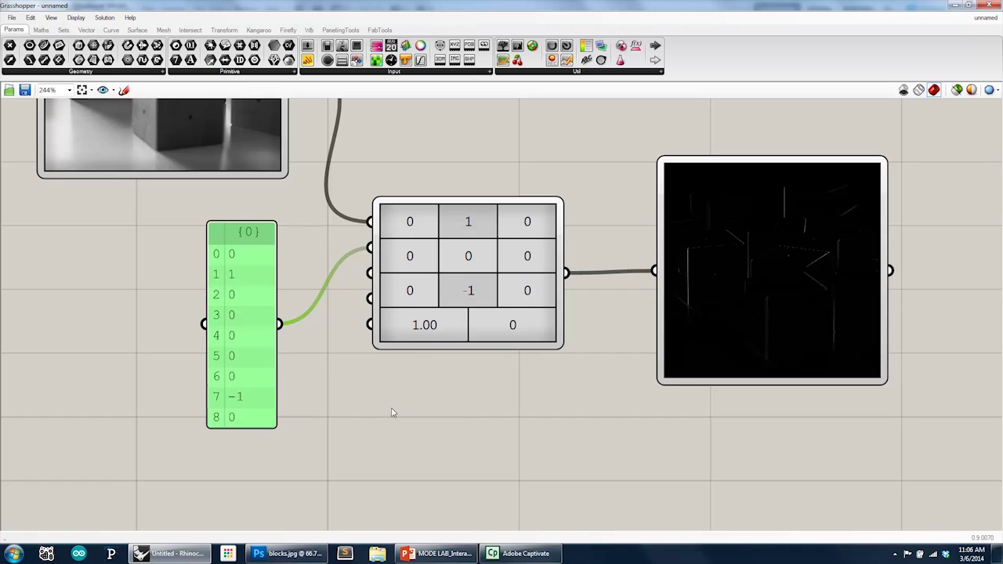
Step: Pan and zoom to check the filter grid and horizontal-edge preview
left_click(396, 410)
right_click_drag(495, 305, 440, 309)
scroll(623, 287, "up", 6)
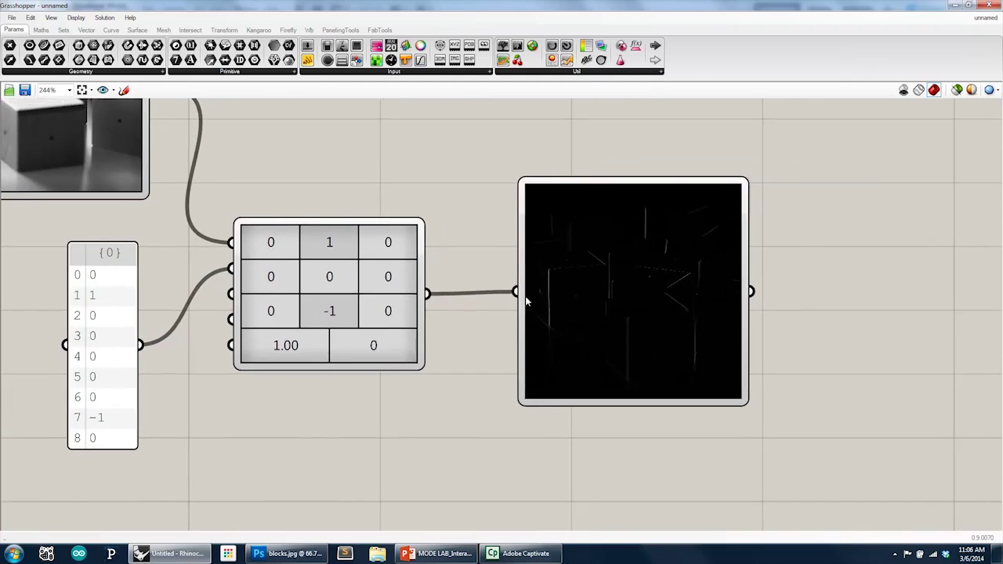
scroll(629, 288, "down", 1)
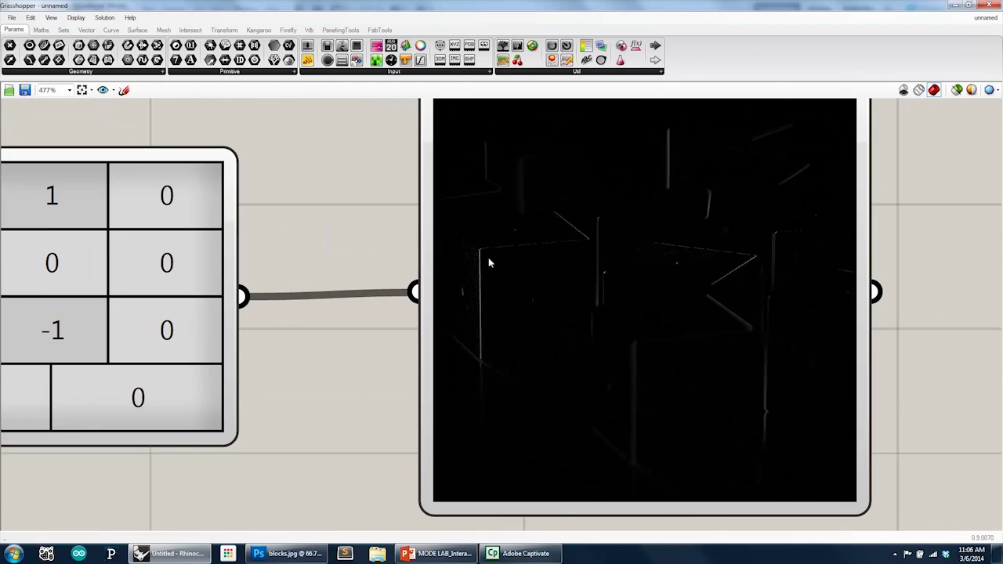
scroll(488, 273, "down", 3)
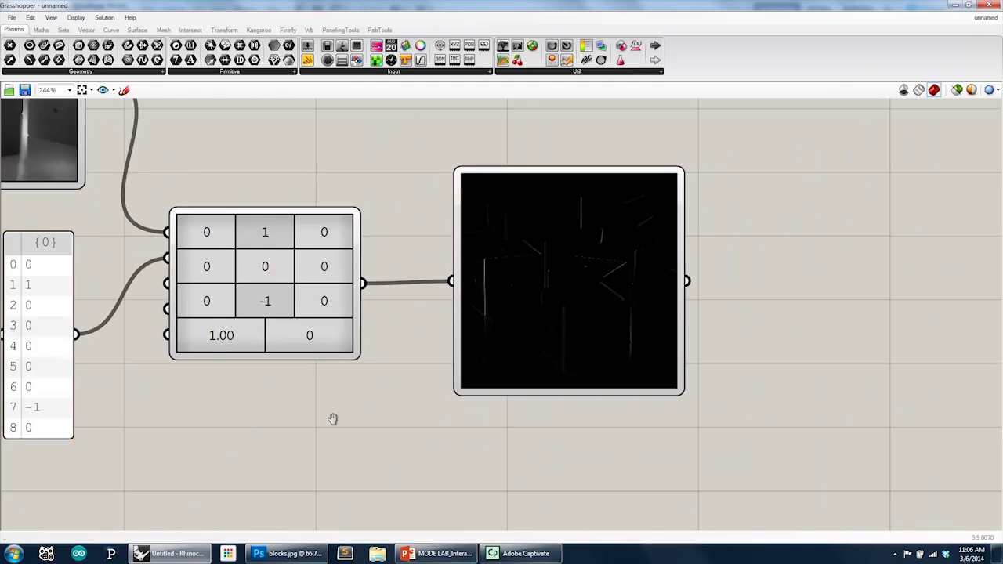
right_click_drag(231, 417, 491, 411)
scroll(517, 399, "down", 1)
scroll(435, 390, "up", 1)
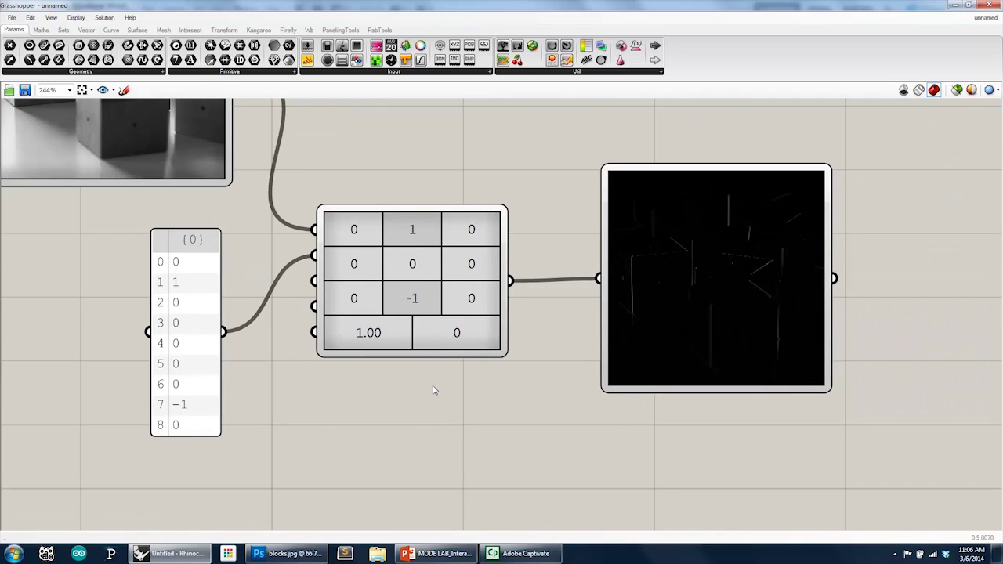
Step: Change the first and fourth kernel values to 1
double_click(153, 318)
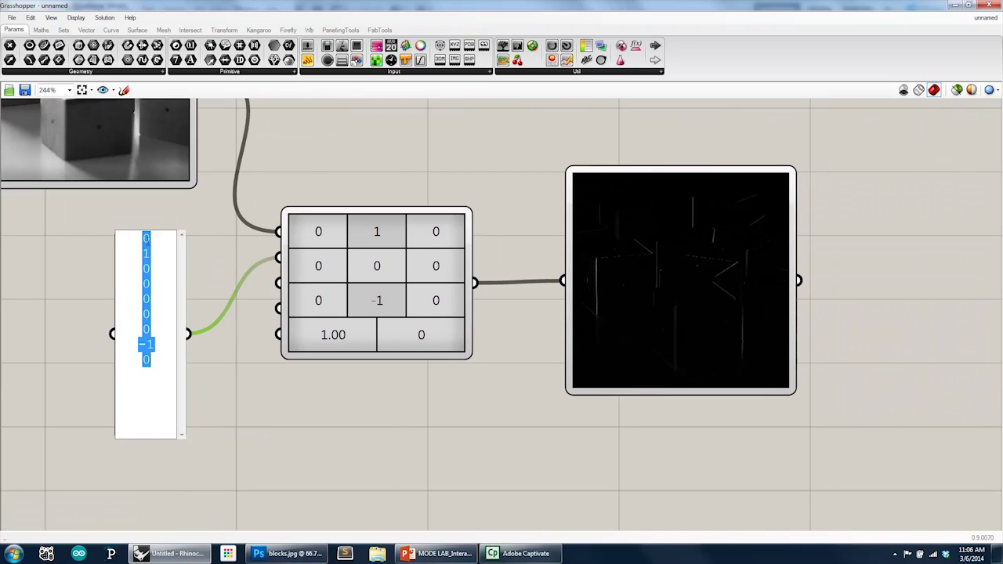
left_click(149, 239)
double_click(146, 238)
type("1")
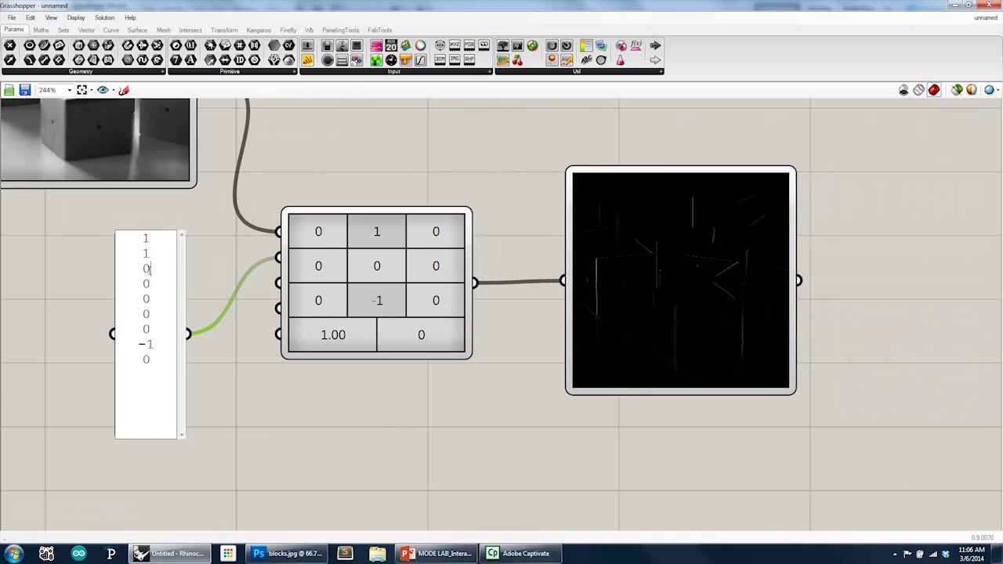
double_click(146, 283)
type("1")
Step: Make the sixth and last values -1, committing kernel 1,1,0,1,0,-1,0,-1,-1
double_click(147, 314)
type("1")
double_click(147, 358)
type("-1")
left_click(306, 389)
left_click(307, 390)
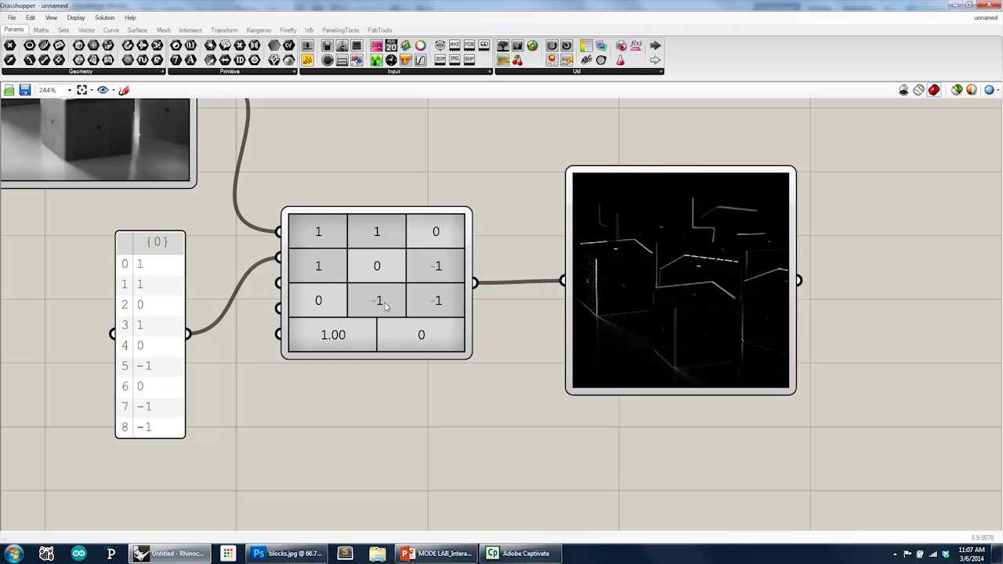
right_click_drag(372, 416, 400, 413)
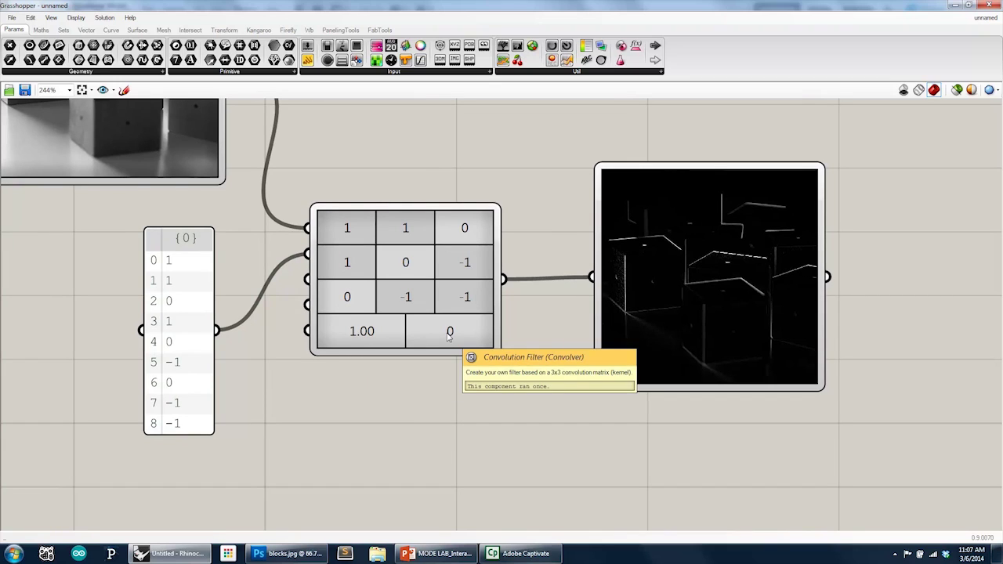
right_click_drag(360, 391, 398, 385)
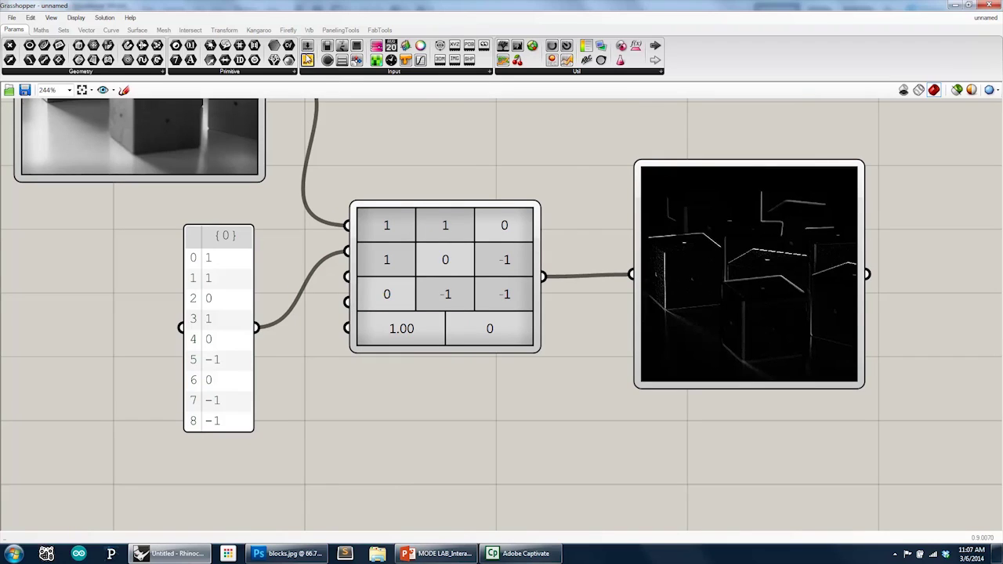
Step: Add a Number Slider below the kernel list and set its maximum to 255
left_click_drag(172, 439, 149, 458)
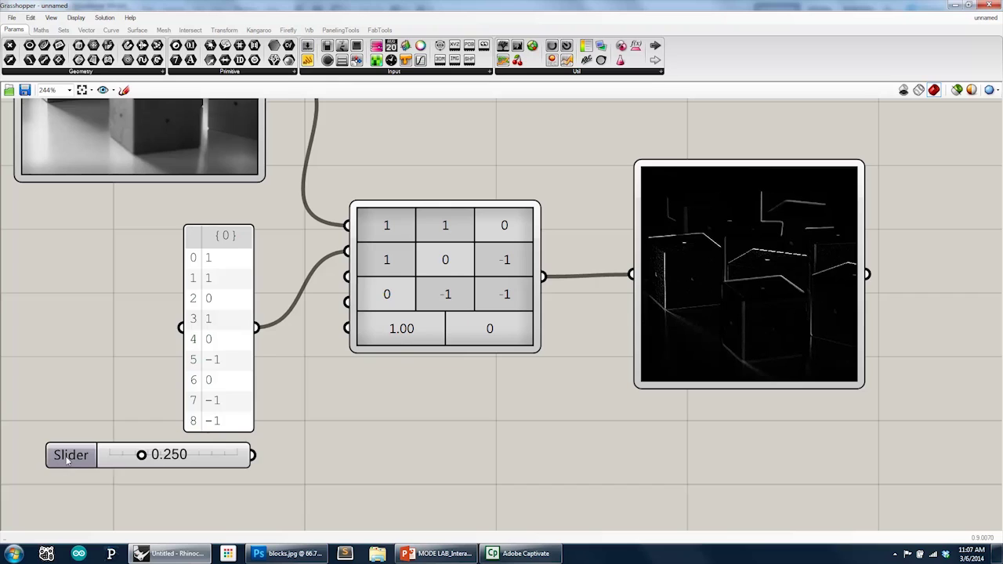
left_click(112, 453)
double_click(111, 453)
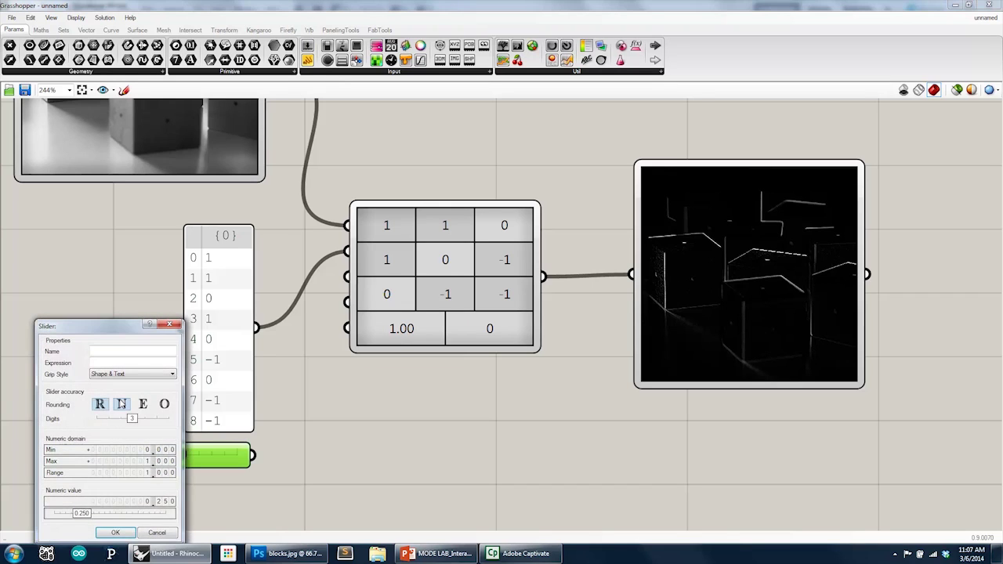
double_click(162, 461)
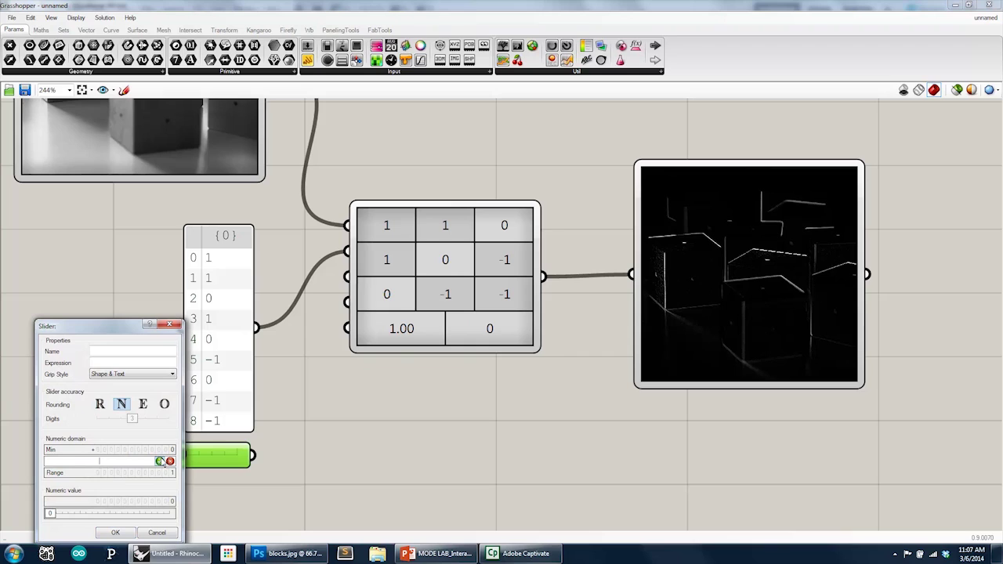
type("255")
left_click(160, 461)
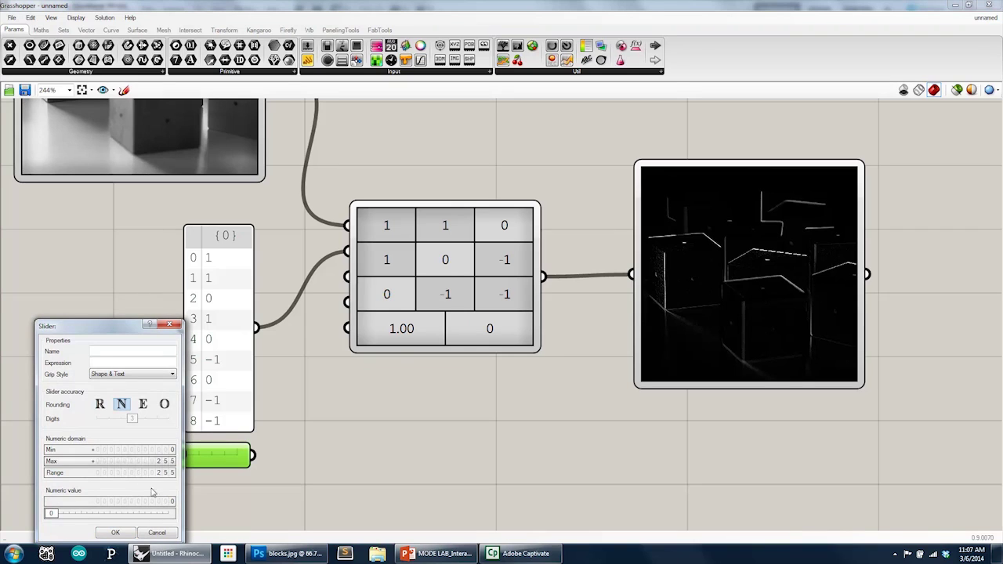
left_click(115, 532)
Step: Wire the slider to the filter's Pixel Offset input and set it to 133
left_click_drag(107, 456, 138, 455)
left_click_drag(254, 455, 347, 302)
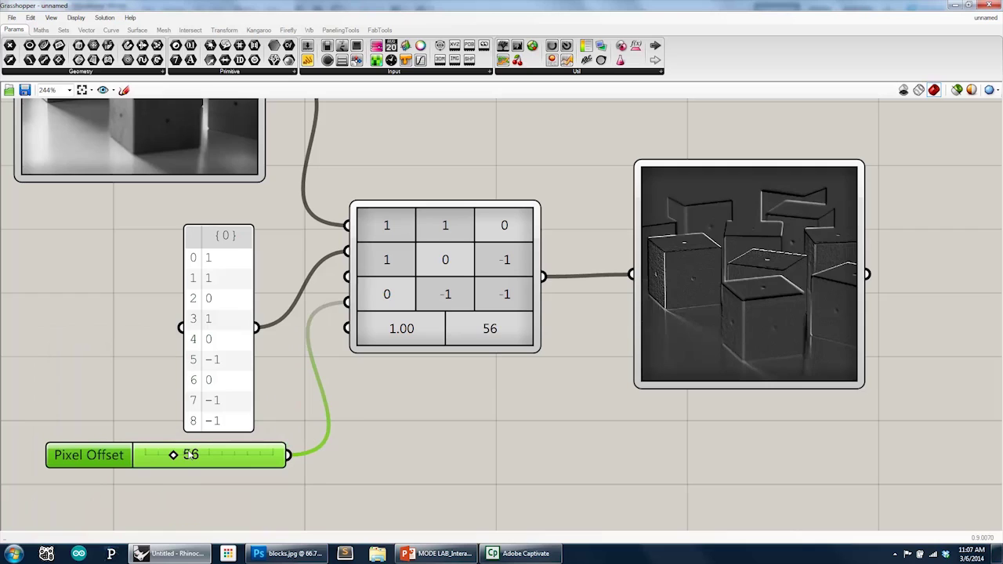
left_click_drag(191, 456, 218, 454)
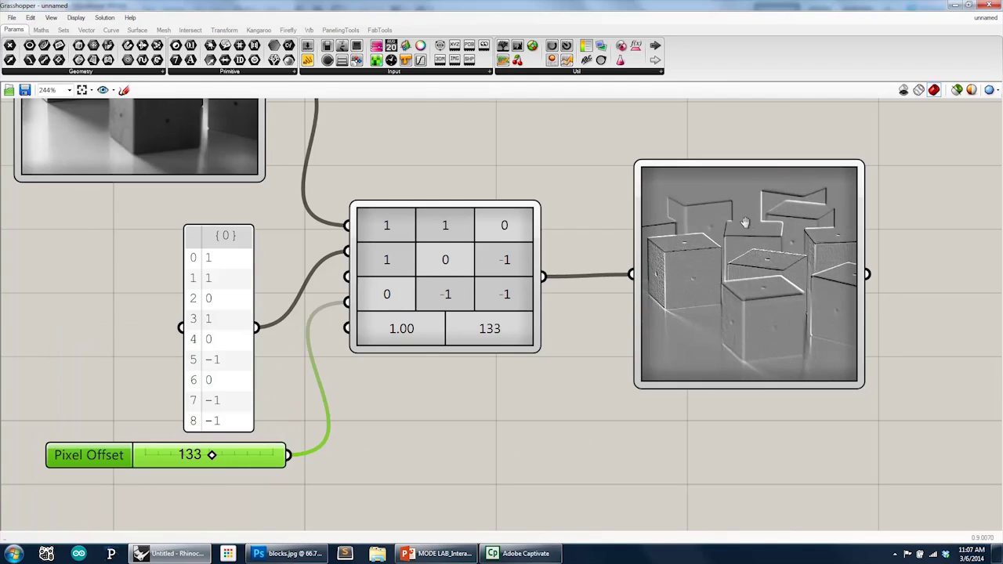
right_click_drag(739, 224, 324, 440)
scroll(440, 345, "up", 1)
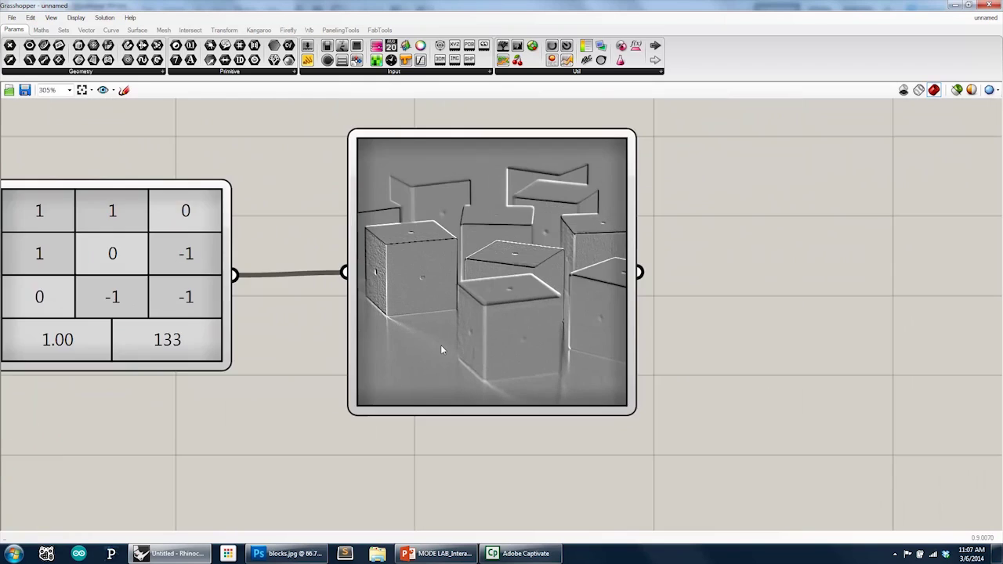
scroll(440, 344, "up", 1)
right_click_drag(312, 316, 248, 384)
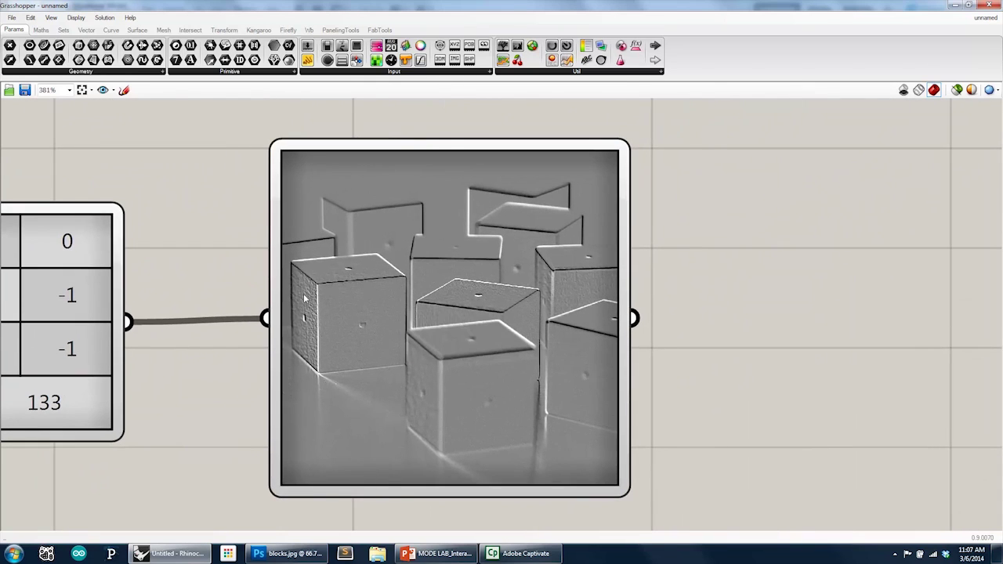
Step: Pan and zoom around the graph to inspect the grey embossed cubes preview
scroll(384, 293, "down", 1)
scroll(378, 296, "down", 1)
right_click_drag(384, 296, 441, 296)
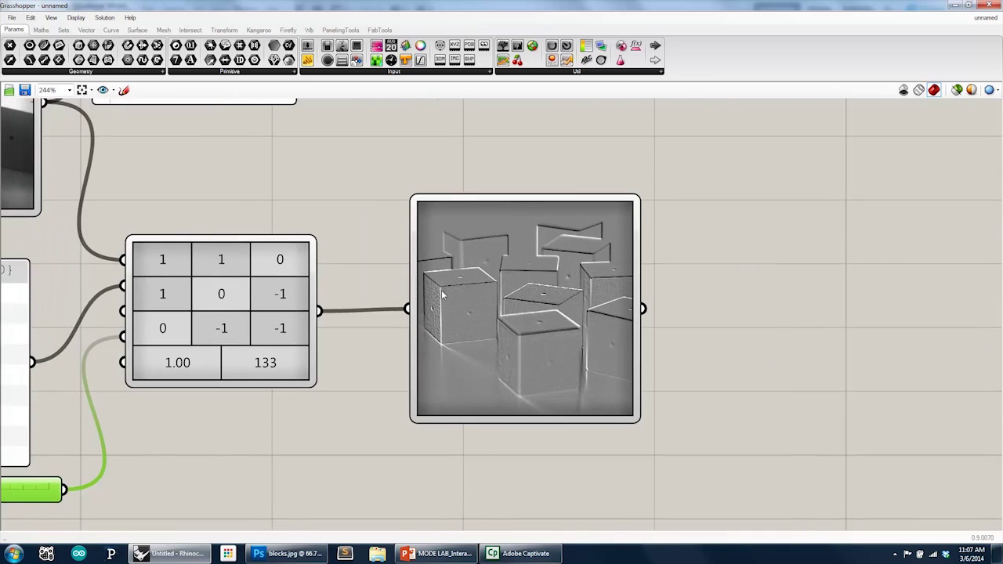
scroll(580, 297, "up", 2)
scroll(448, 284, "down", 1)
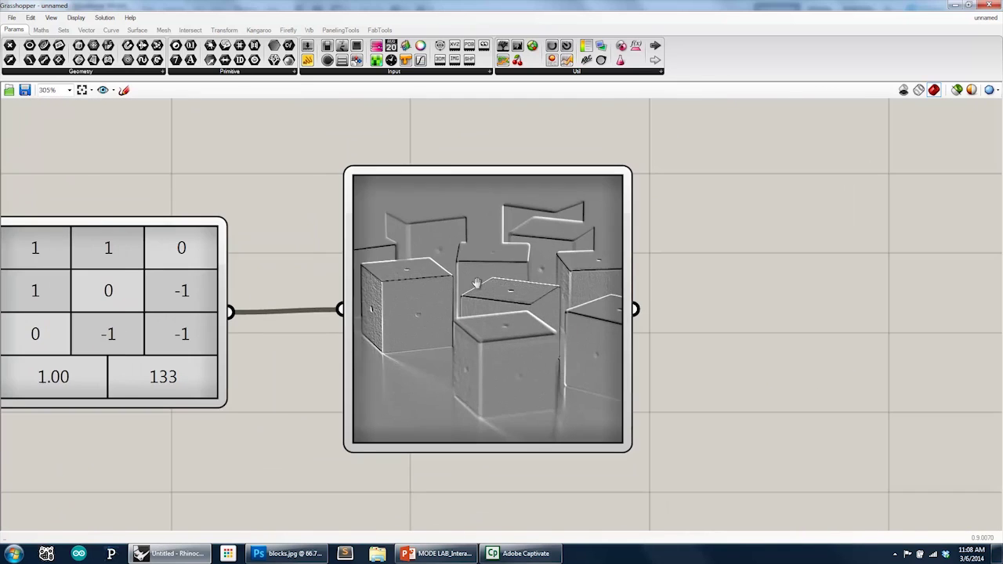
right_click_drag(473, 279, 505, 283)
right_click_drag(314, 385, 323, 373)
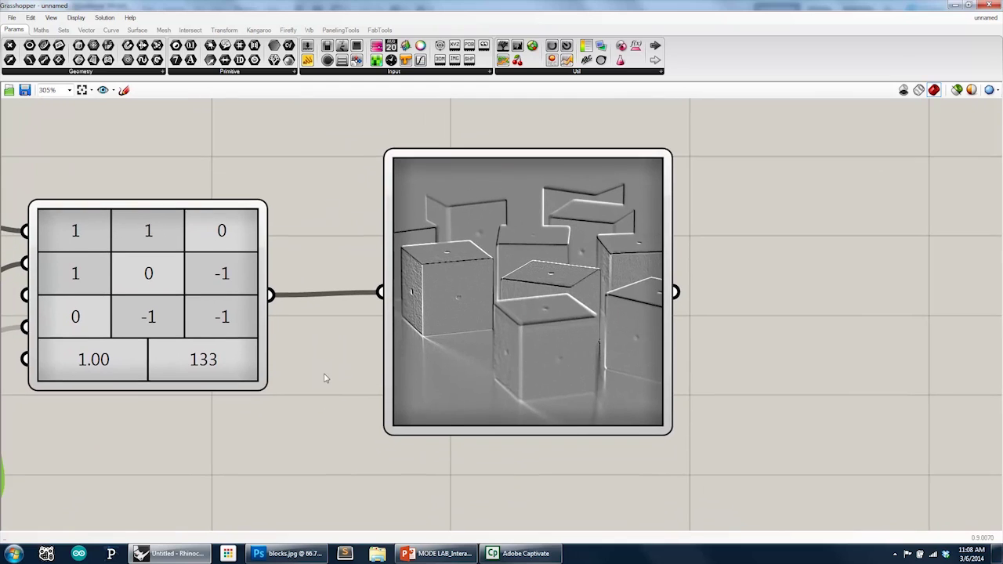
left_click_drag(428, 398, 411, 394)
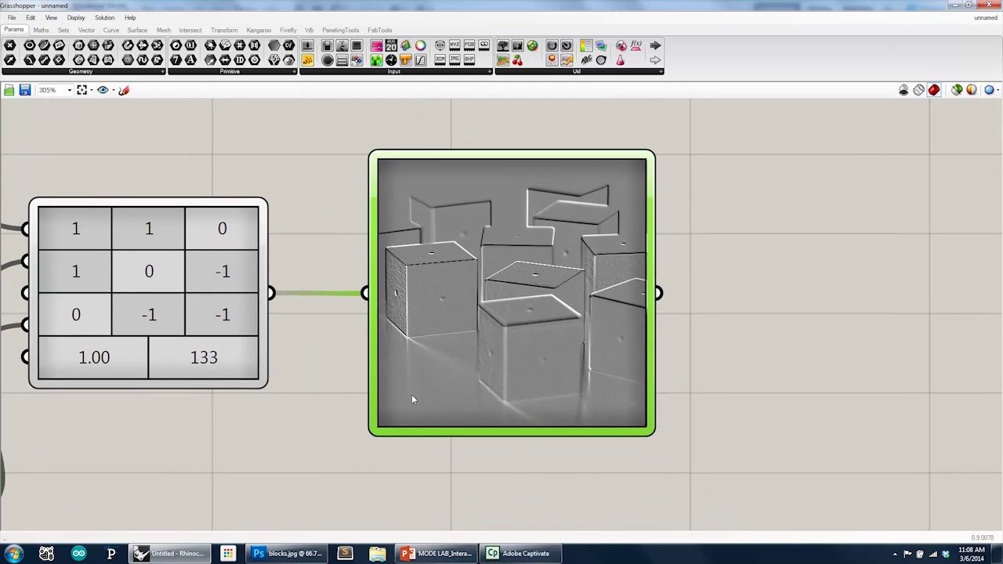
left_click(282, 437)
right_click_drag(282, 437, 252, 413)
scroll(300, 419, "down", 1)
scroll(298, 419, "up", 1)
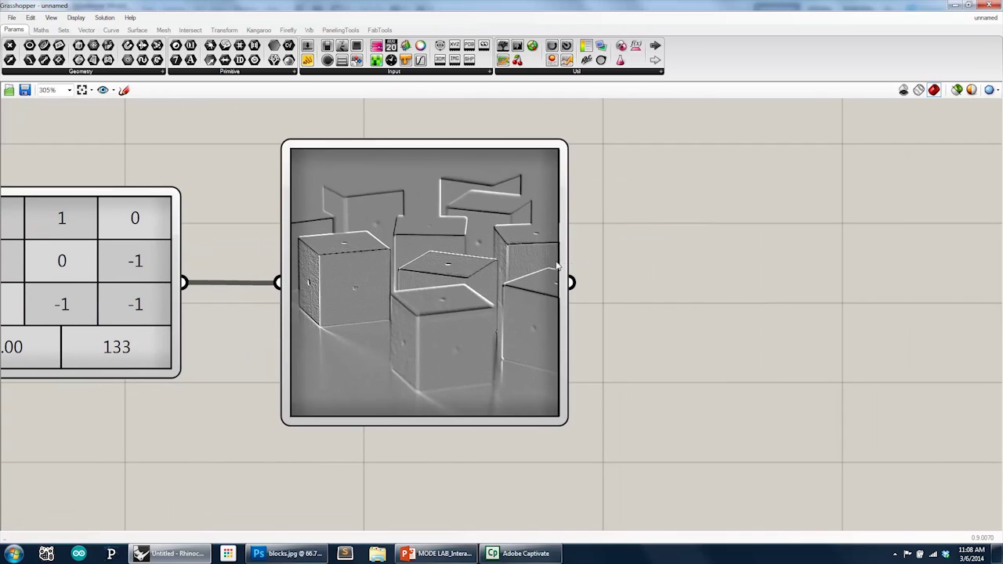
Step: Add a Firefly Snapshot component and wire the filtered Bitmap output into it
left_click(297, 32)
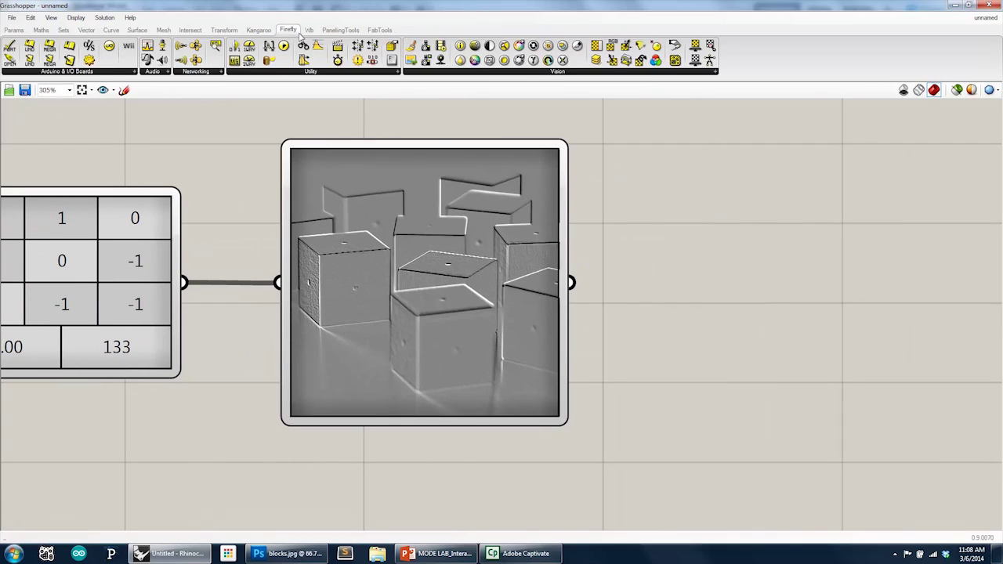
left_click(521, 73)
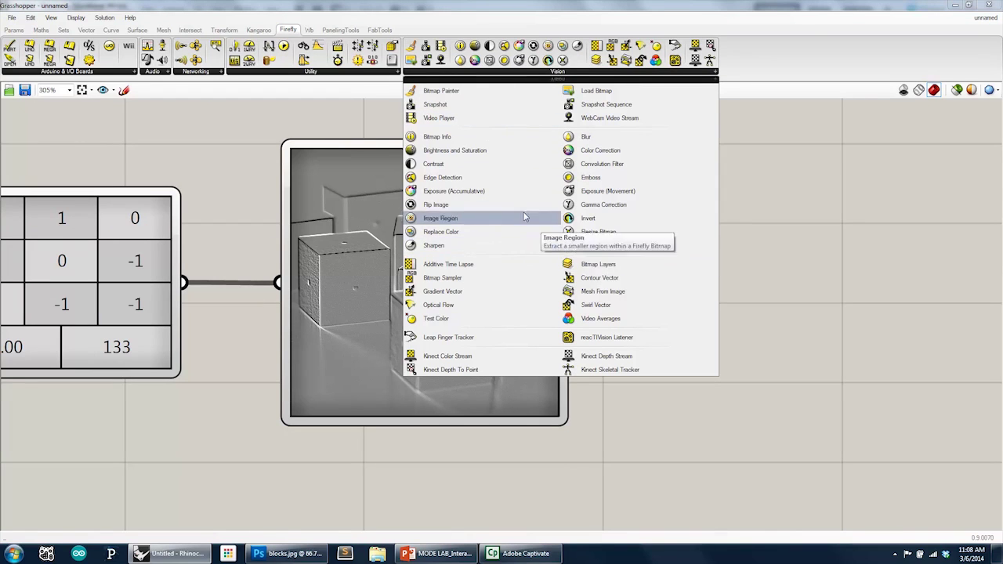
left_click(490, 106)
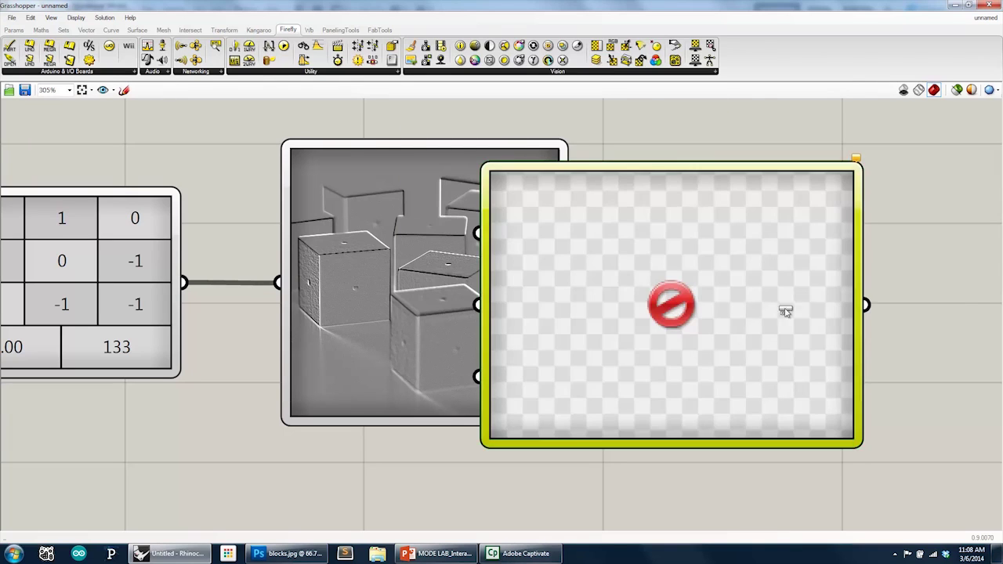
scroll(700, 312, "down", 4)
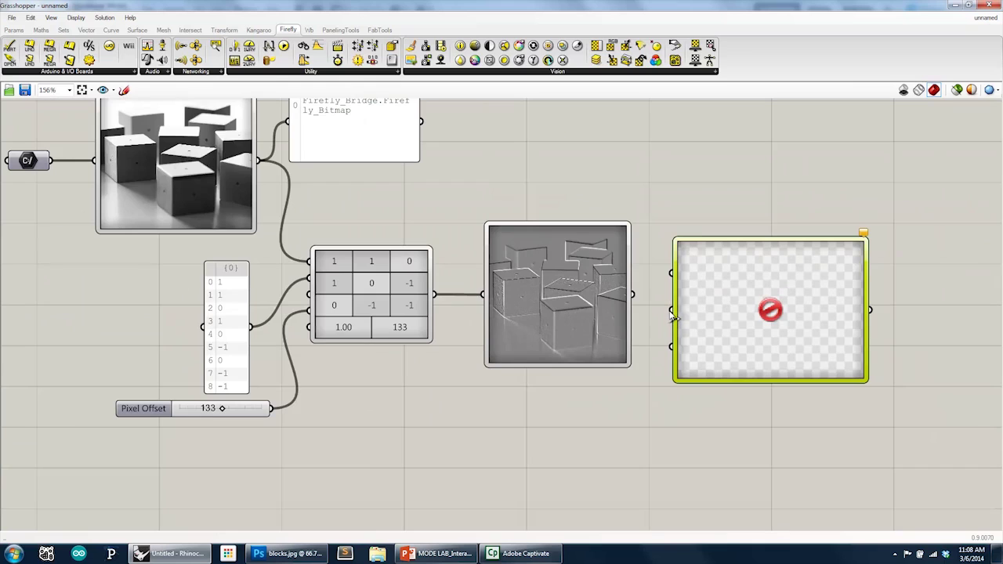
left_click_drag(632, 294, 672, 273)
left_click_drag(726, 310, 708, 327)
scroll(709, 323, "up", 3)
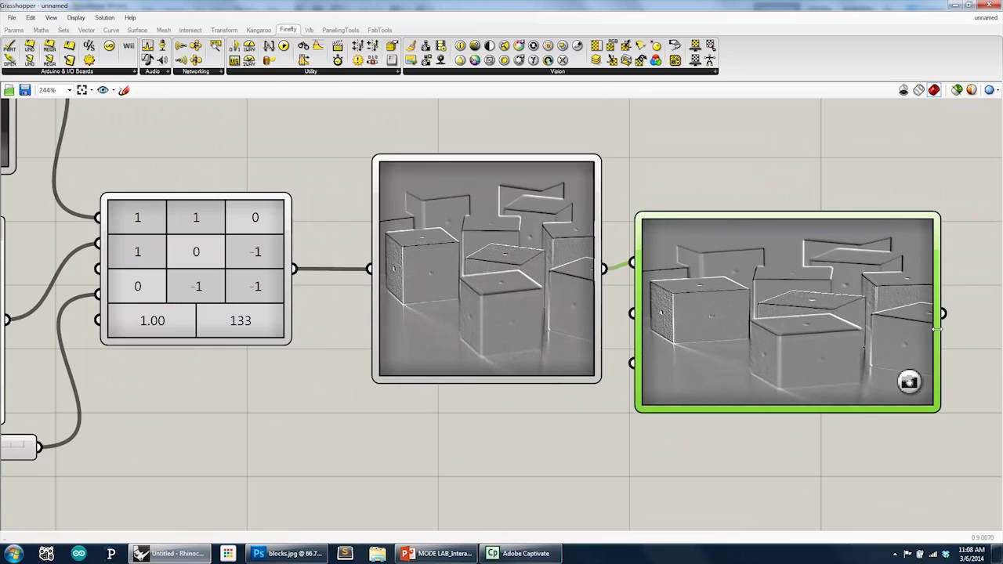
Step: Narrow, reposition and enlarge the Snapshot so the embossed cubes display fully
left_click_drag(936, 329, 846, 324)
left_click_drag(770, 324, 812, 330)
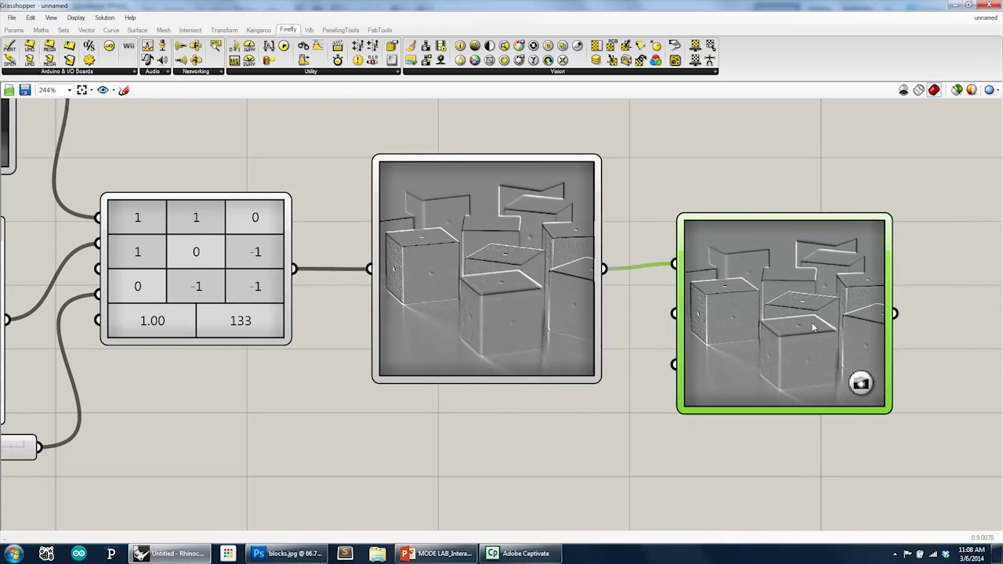
left_click(703, 460)
right_click_drag(703, 460, 636, 427)
scroll(662, 457, "down", 1)
scroll(619, 431, "up", 1)
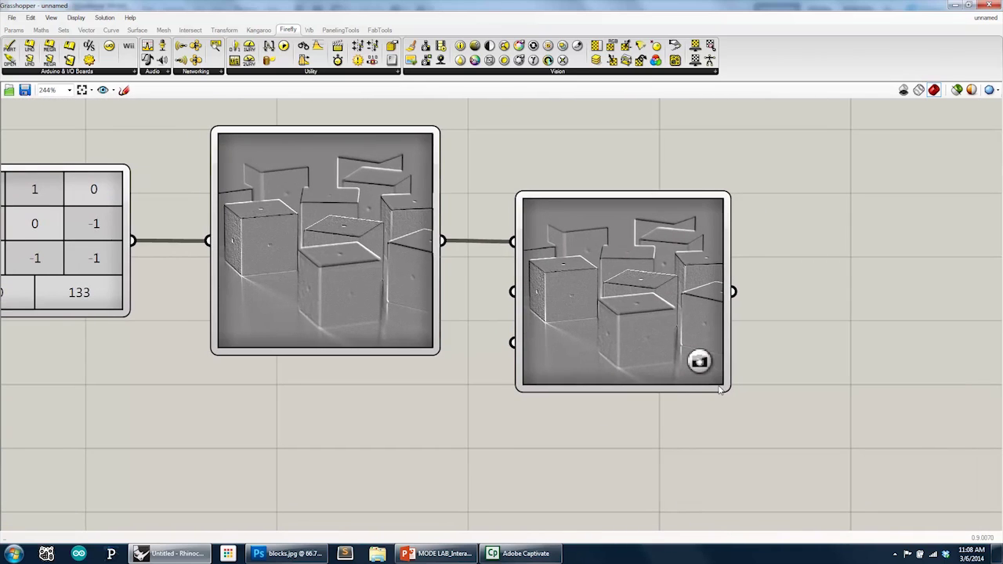
left_click_drag(726, 387, 770, 417)
scroll(648, 395, "down", 2)
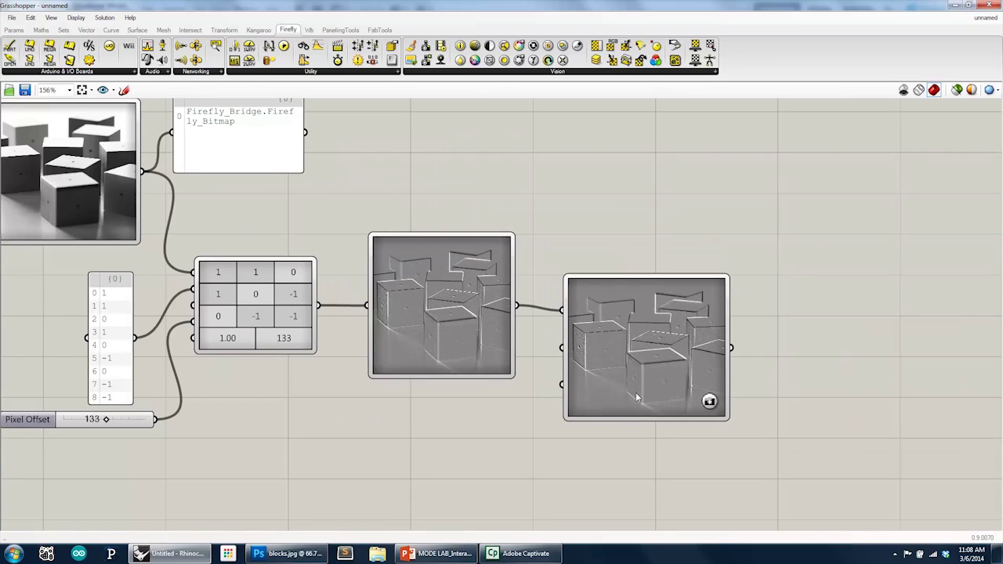
left_click(634, 379)
left_click(526, 414)
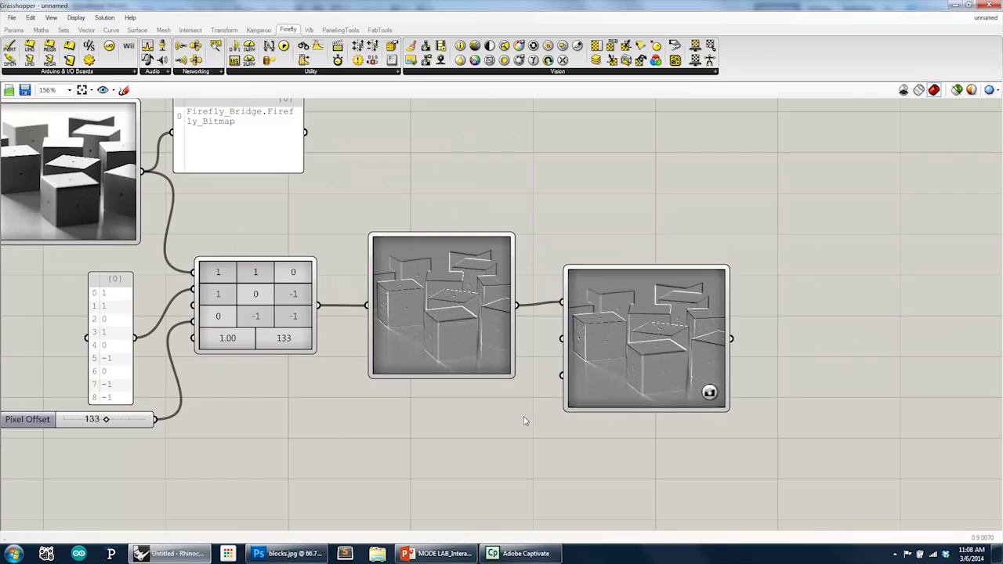
scroll(524, 416, "up", 1)
scroll(486, 421, "up", 1)
right_click_drag(486, 421, 449, 419)
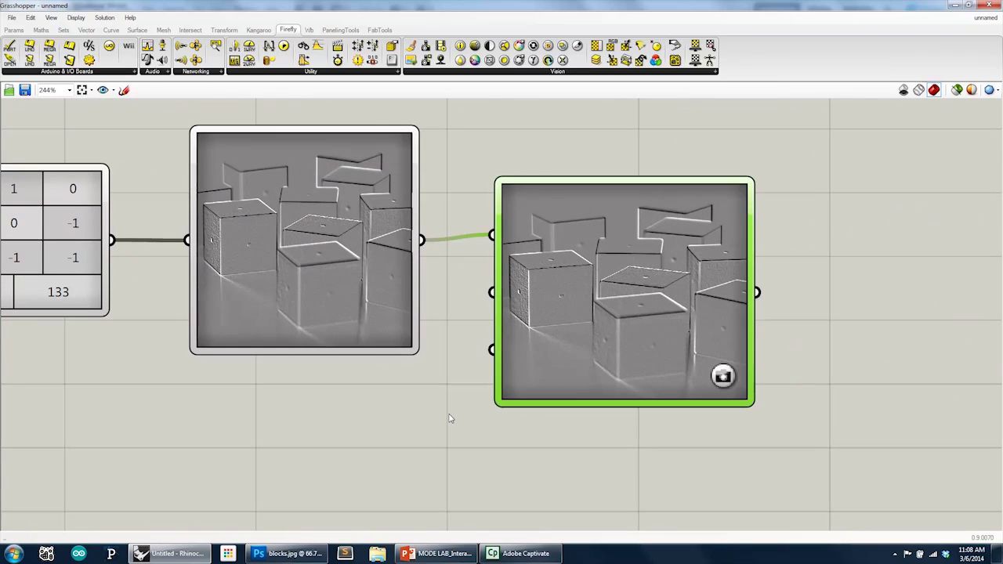